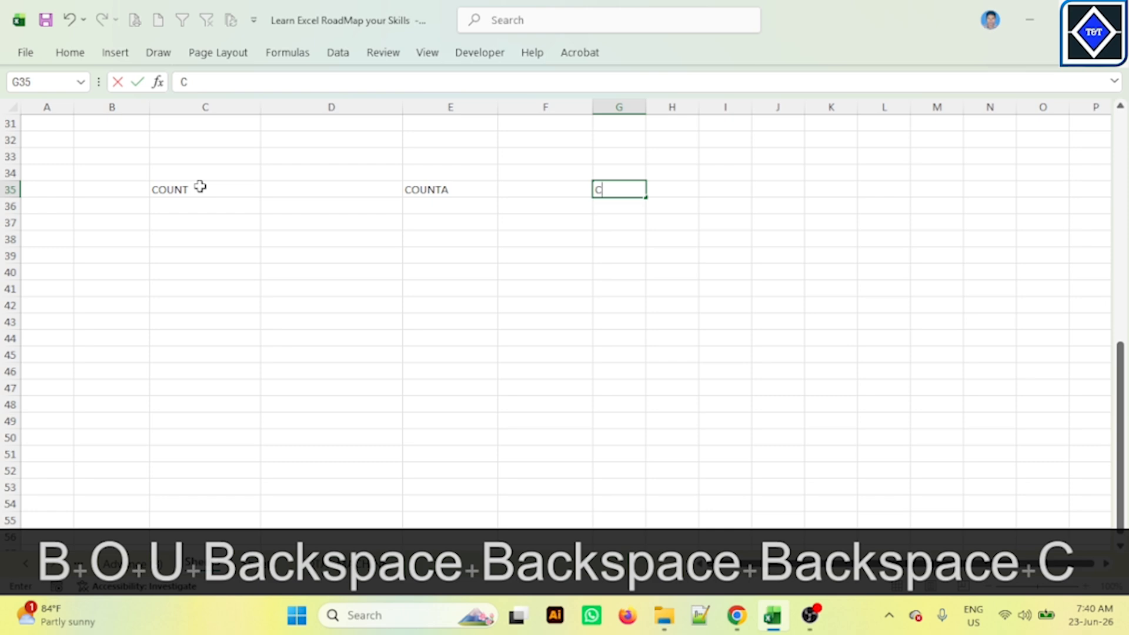
Step: Complete the heading in G35 as COUNTBLANK
{"action": "type", "text": "OUNT"}
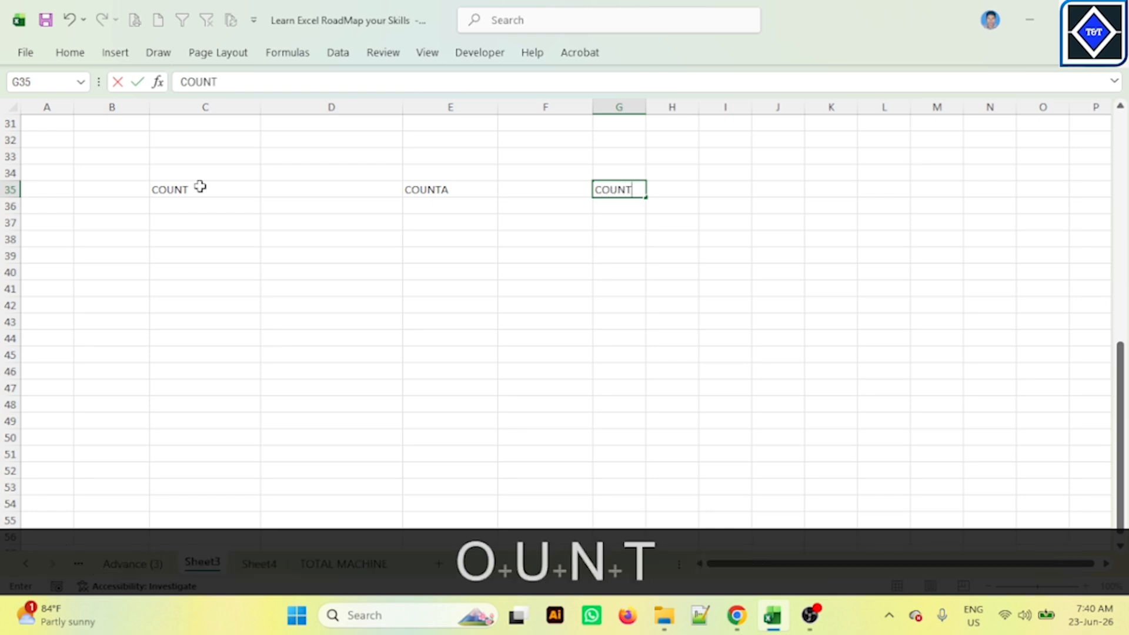
{"action": "type", "text": "BLACK"}
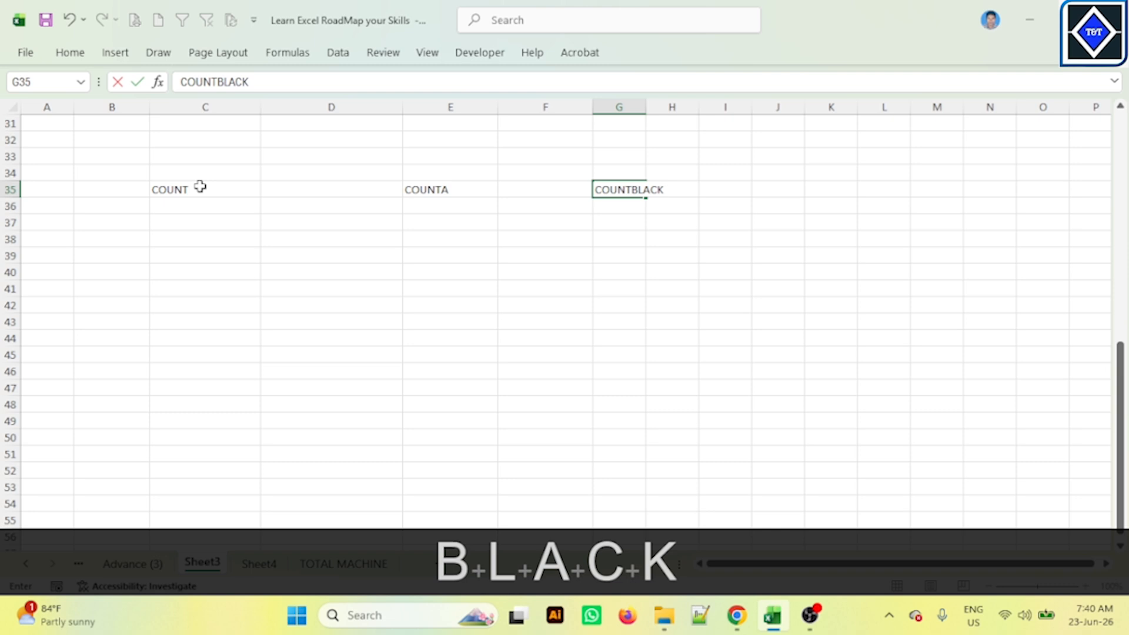
{"action": "key", "text": "BackSpace"}
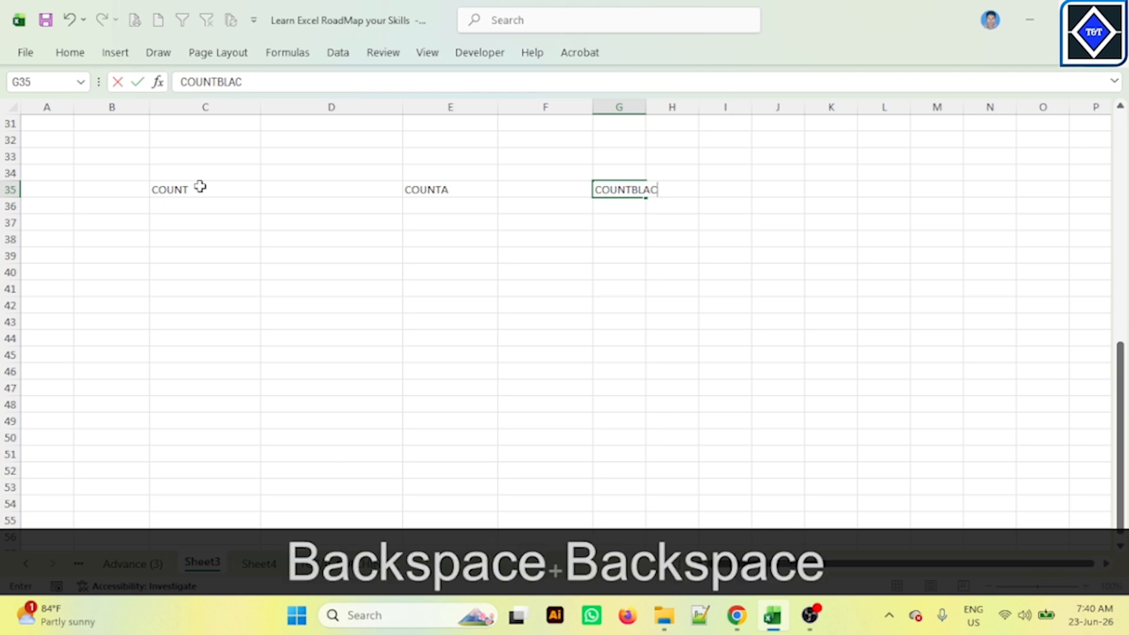
{"action": "type", "text": "N"}
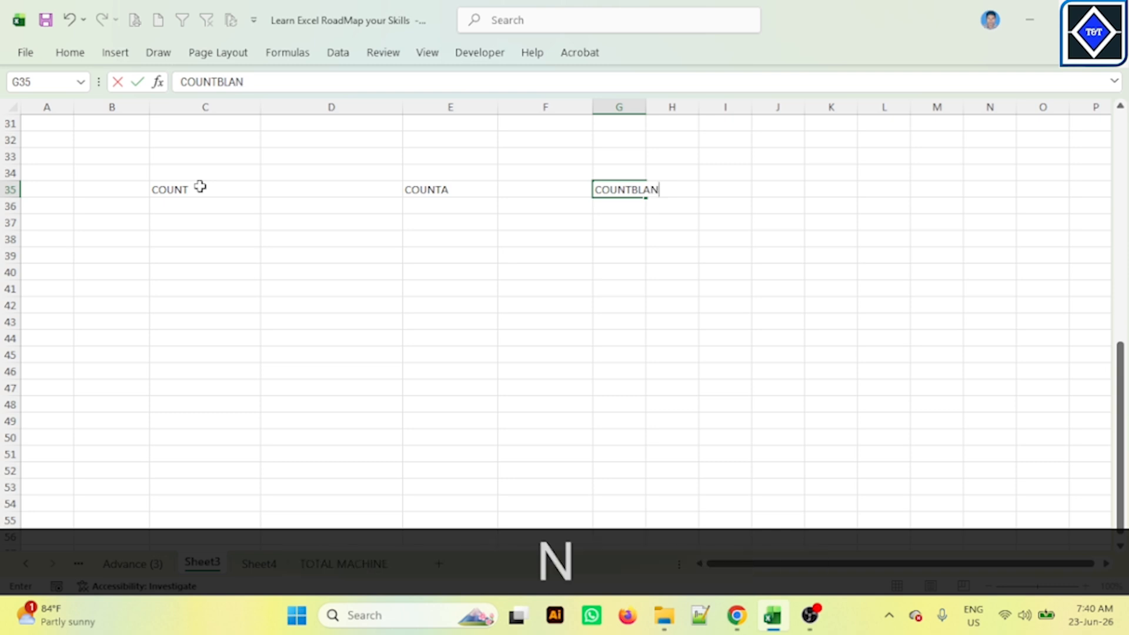
{"action": "type", "text": "K"}
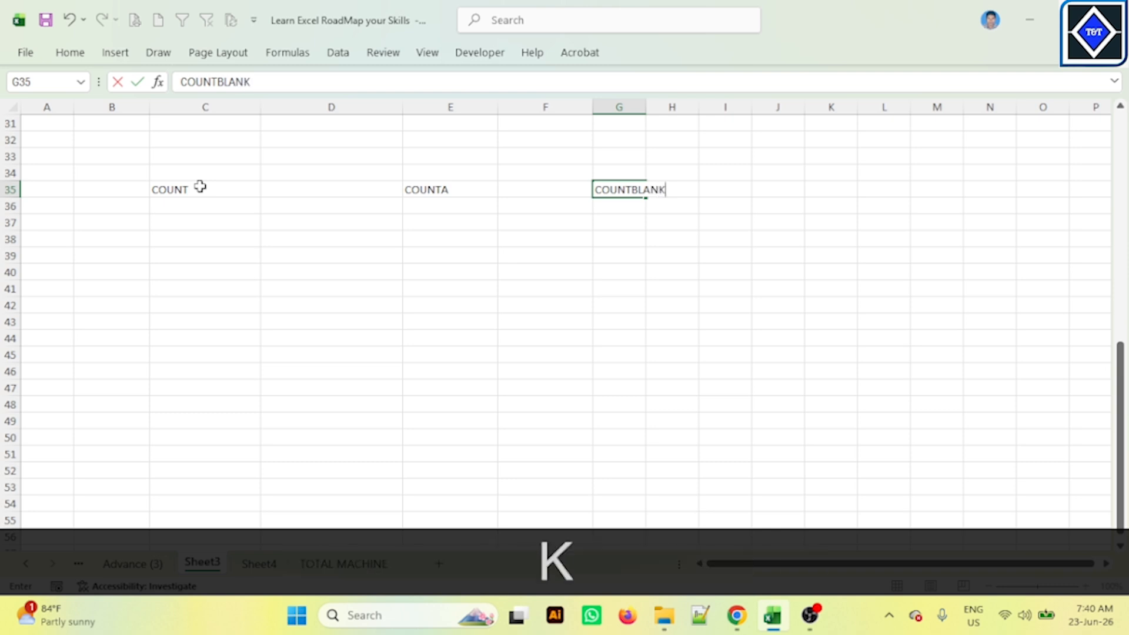
{"action": "left_click", "coordinate": [537, 268]}
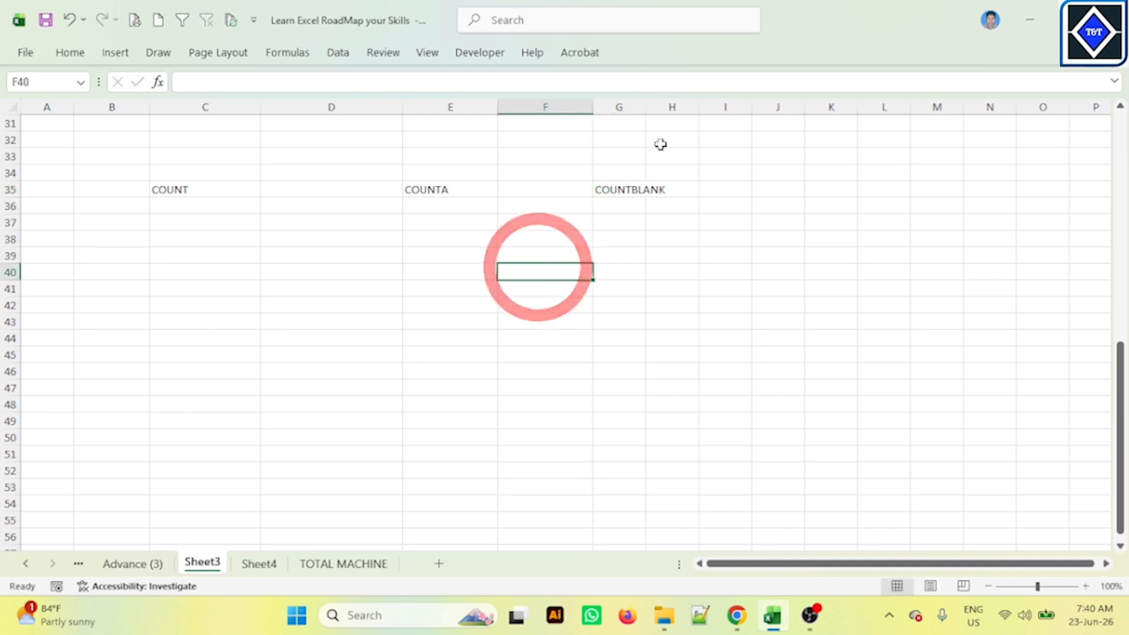
Step: Widen column G to fit its heading, narrow column D, and widen column E slightly
{"action": "left_click_drag", "start_coordinate": [645, 107], "coordinate": [728, 108]}
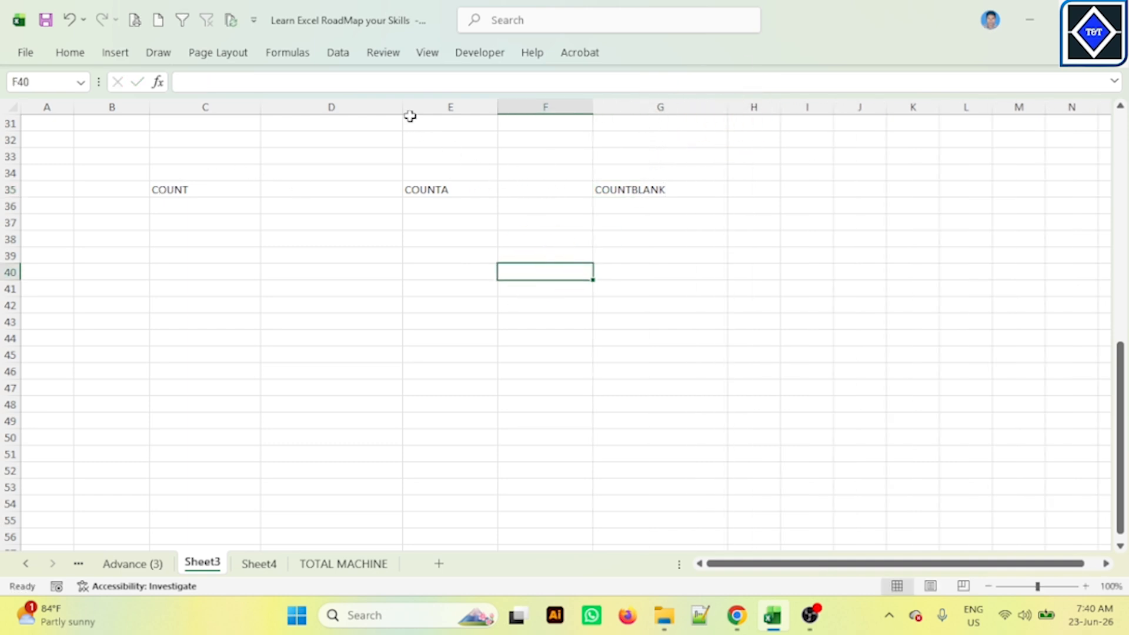
{"action": "left_click_drag", "start_coordinate": [404, 108], "coordinate": [365, 108]}
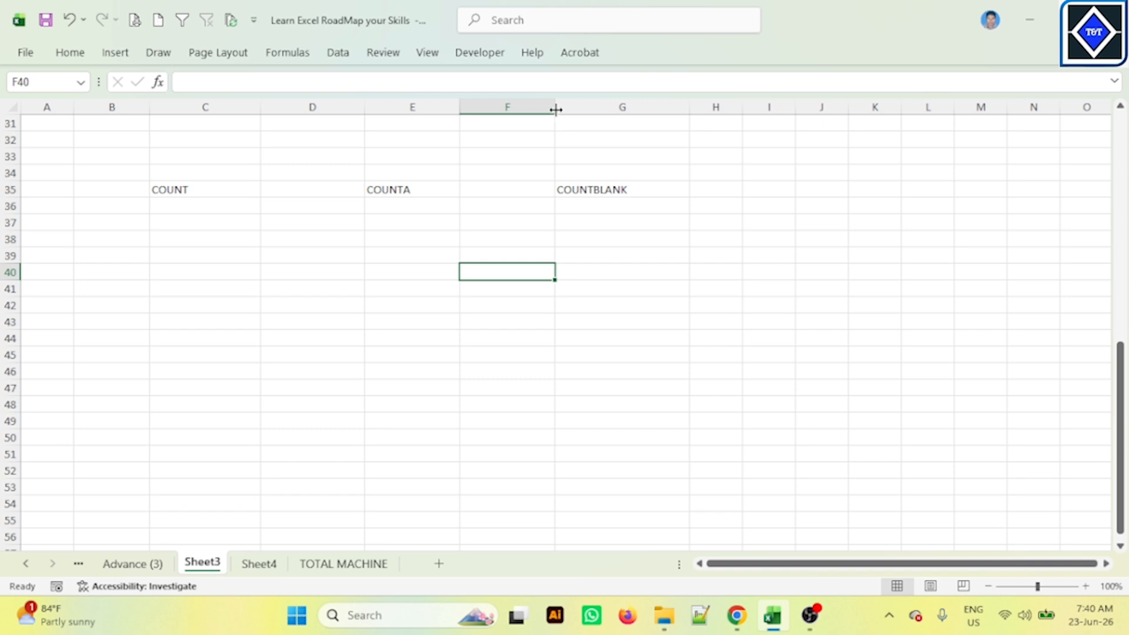
{"action": "left_click_drag", "start_coordinate": [457, 108], "coordinate": [476, 109]}
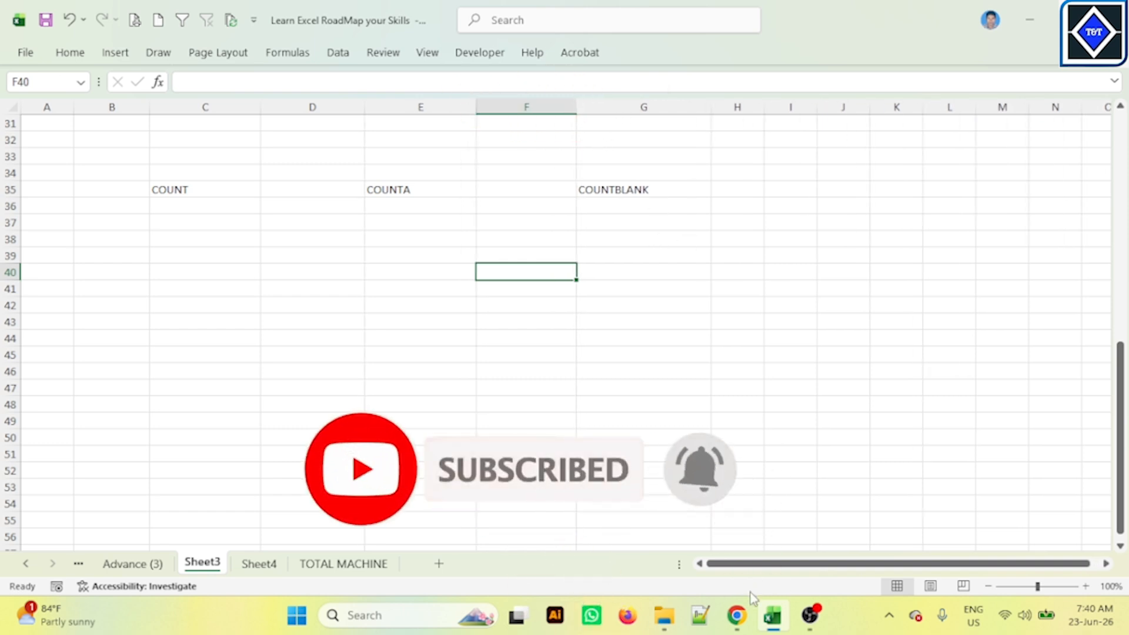
Step: Switch to Chrome, look through the Tushir &Tech YouTube channel page, and return to the Excel workbook
{"action": "left_click", "coordinate": [737, 616]}
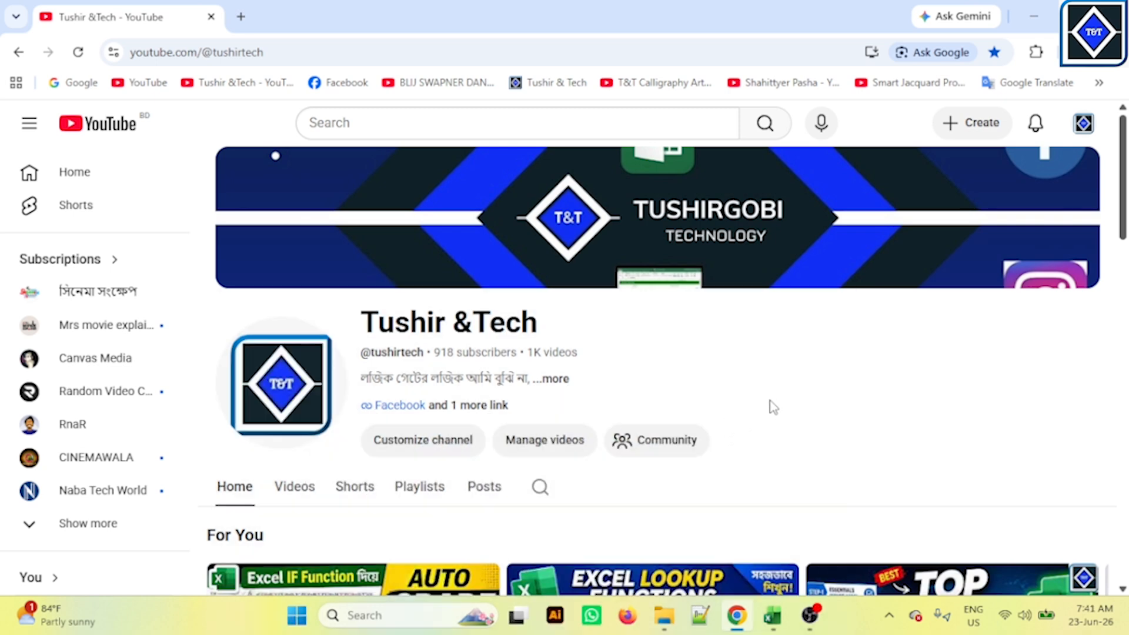
{"action": "scroll", "coordinate": [775, 413], "scroll_direction": "down", "scroll_amount": 3}
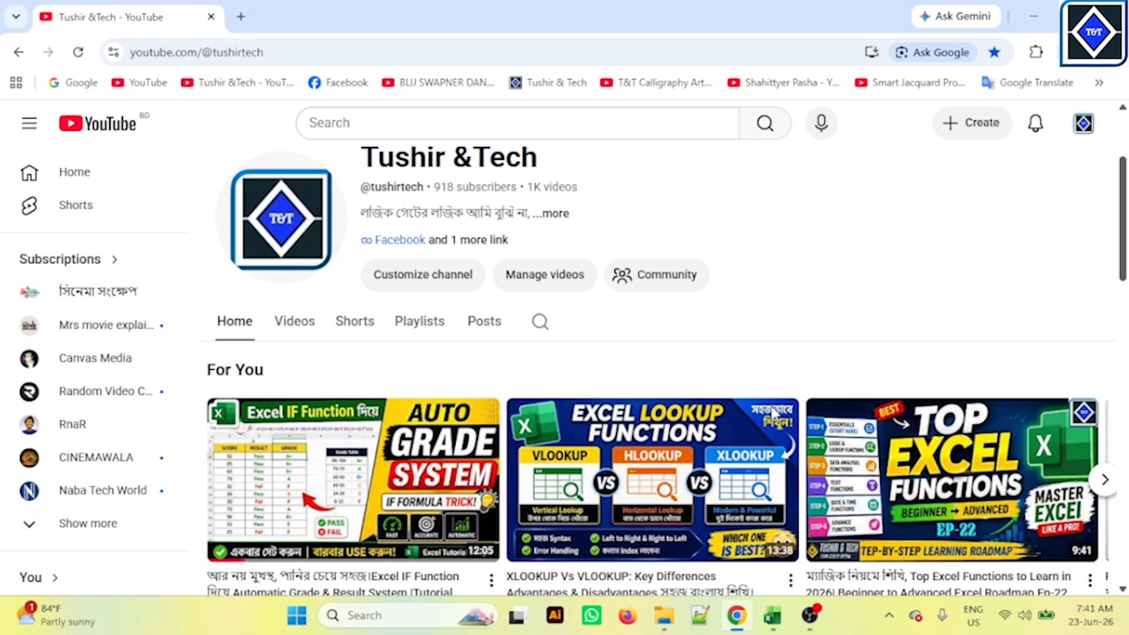
{"action": "scroll", "coordinate": [786, 344], "scroll_direction": "down", "scroll_amount": 3}
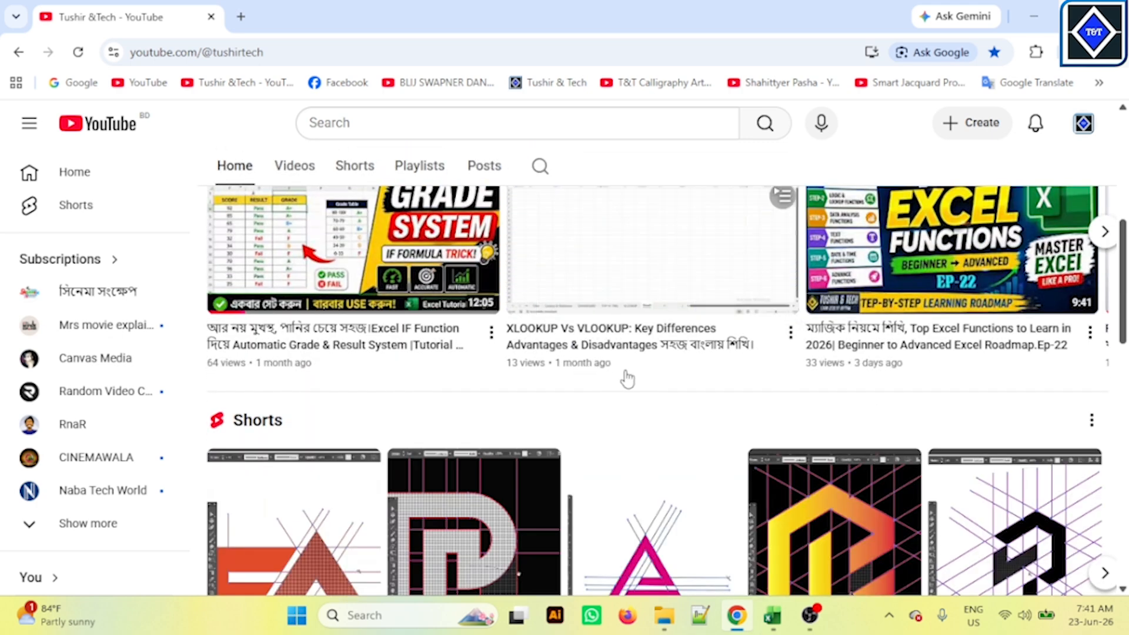
{"action": "scroll", "coordinate": [684, 399], "scroll_direction": "up", "scroll_amount": 2}
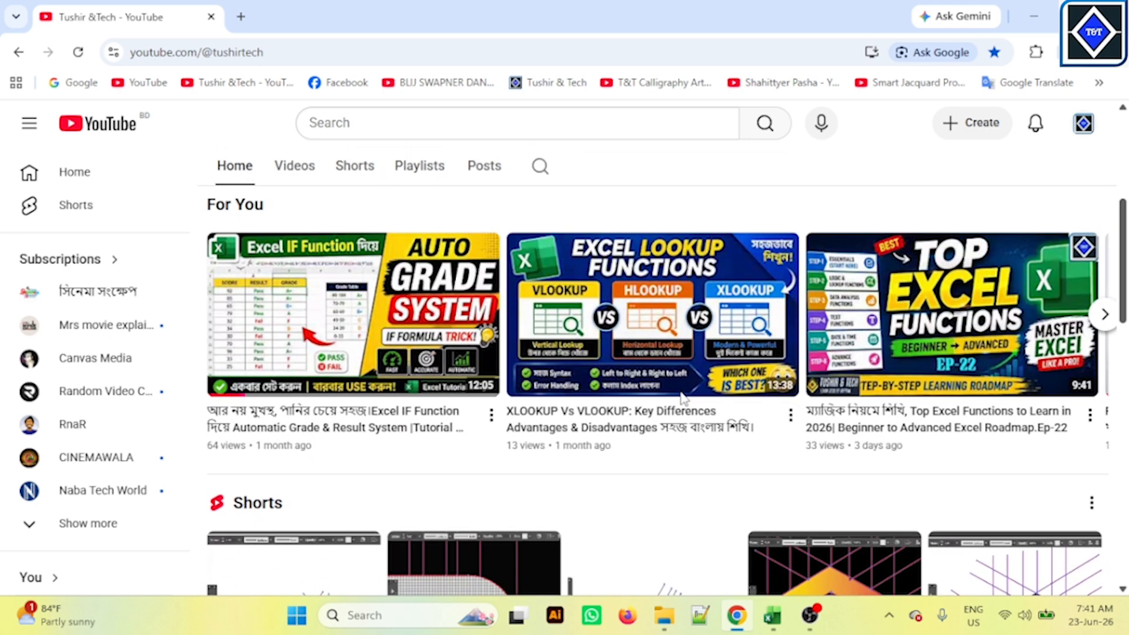
{"action": "scroll", "coordinate": [764, 298], "scroll_direction": "up", "scroll_amount": 5}
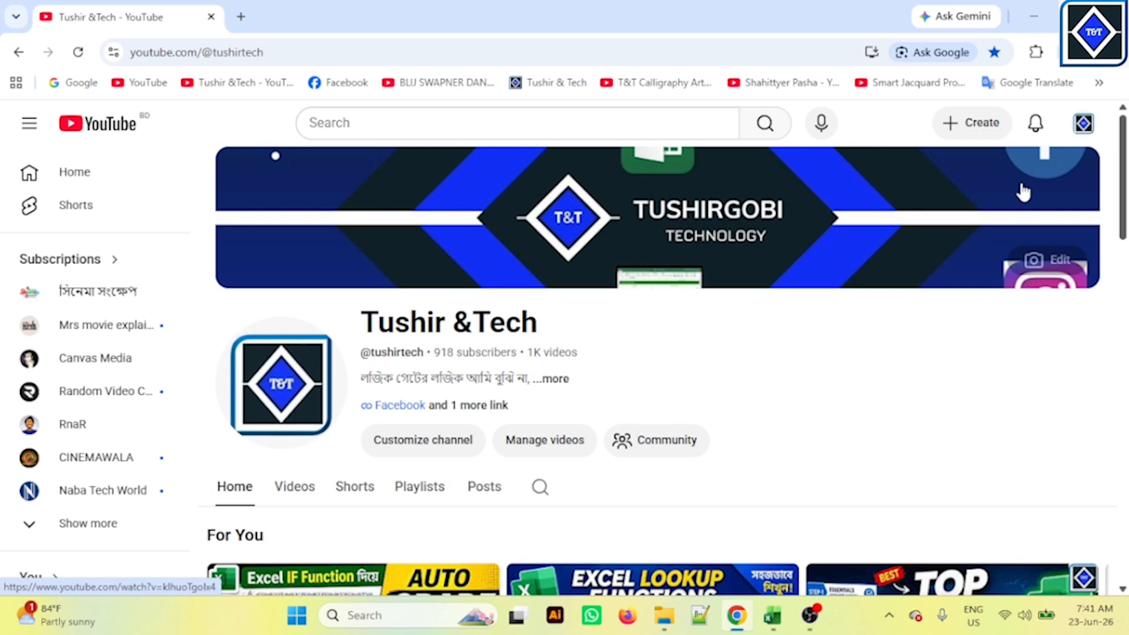
{"action": "left_click", "coordinate": [1029, 10]}
Step: Enter the label EXAMPLE in B37, beside the column under the COUNT heading
{"action": "left_click", "coordinate": [206, 210]}
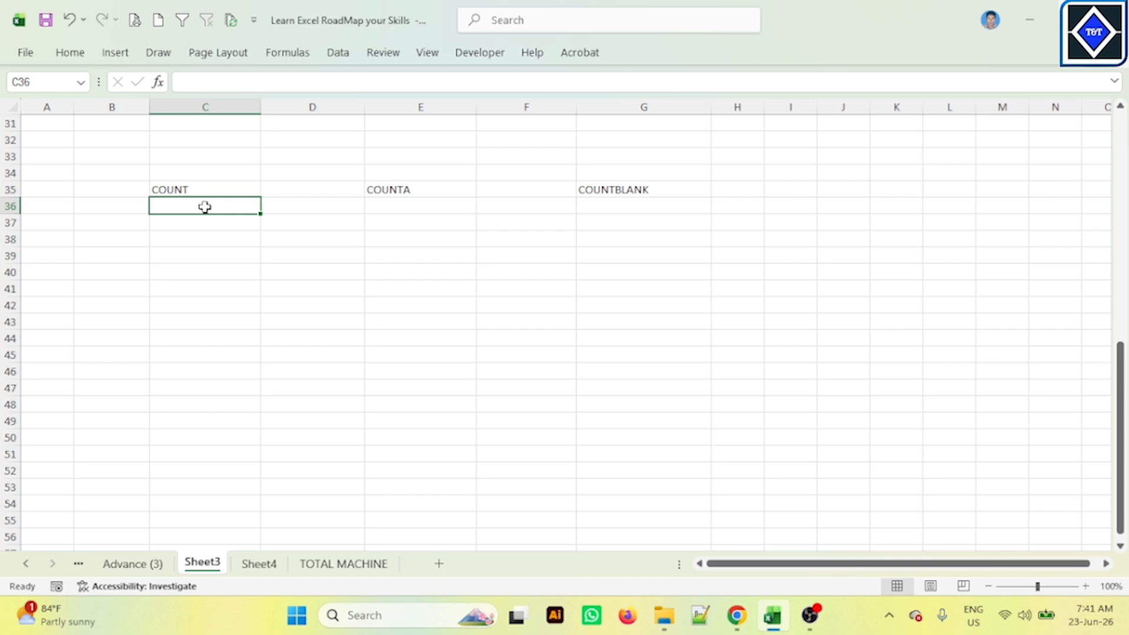
{"action": "left_click", "coordinate": [126, 226]}
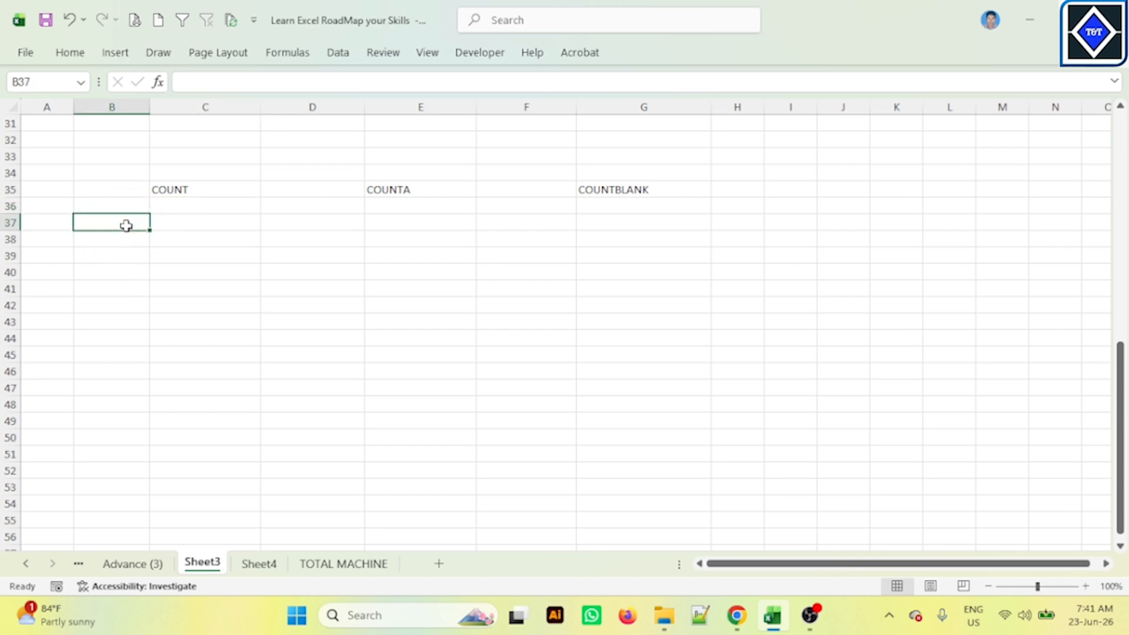
{"action": "type", "text": "EX"}
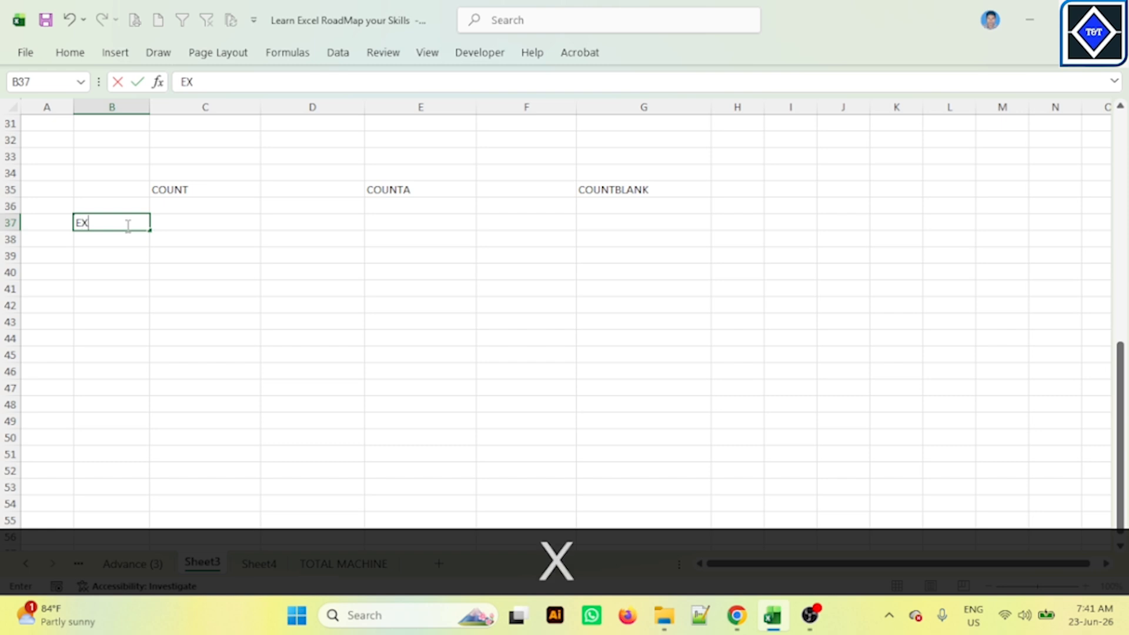
{"action": "type", "text": "AMPLE"}
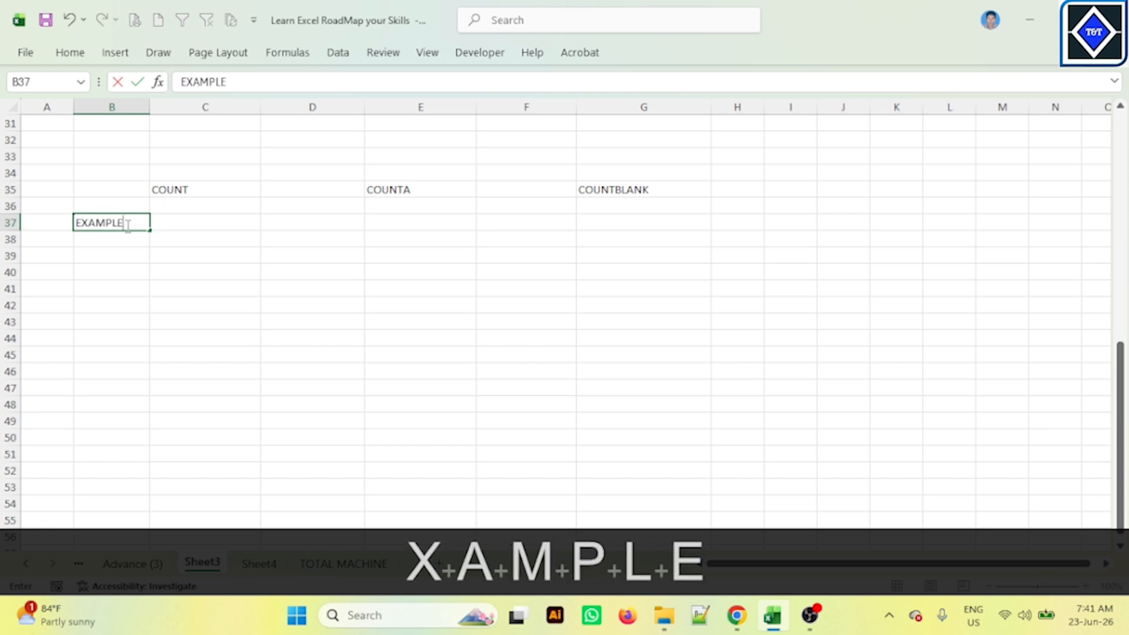
Step: Enter the sample numbers 10, 20 and 30 in cells C37 to C39
{"action": "left_click", "coordinate": [191, 224]}
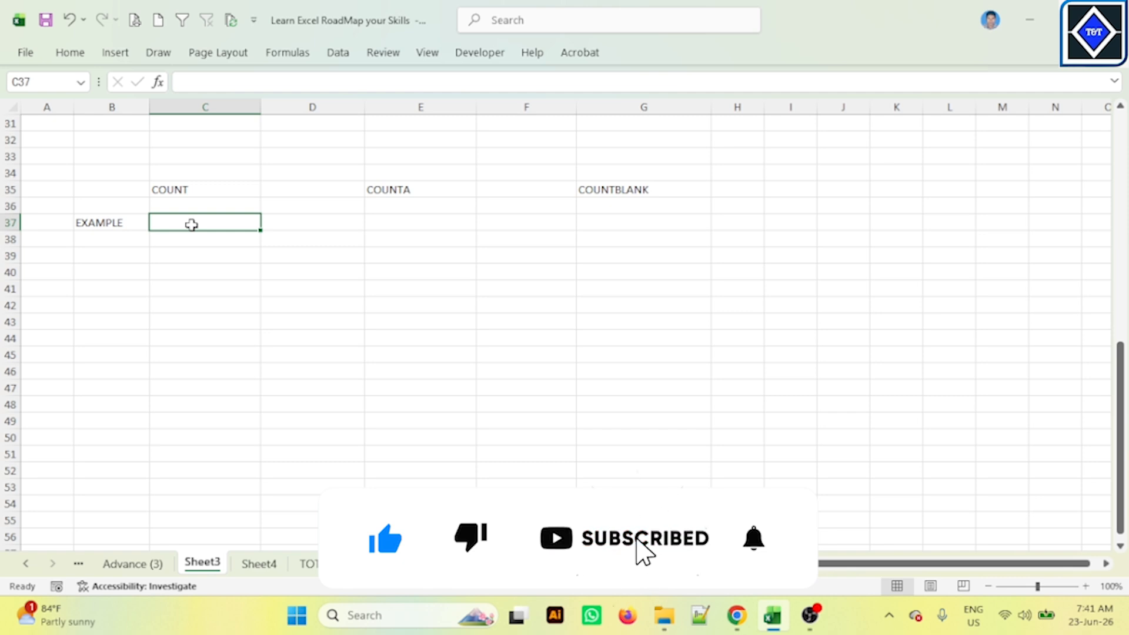
{"action": "type", "text": "20"}
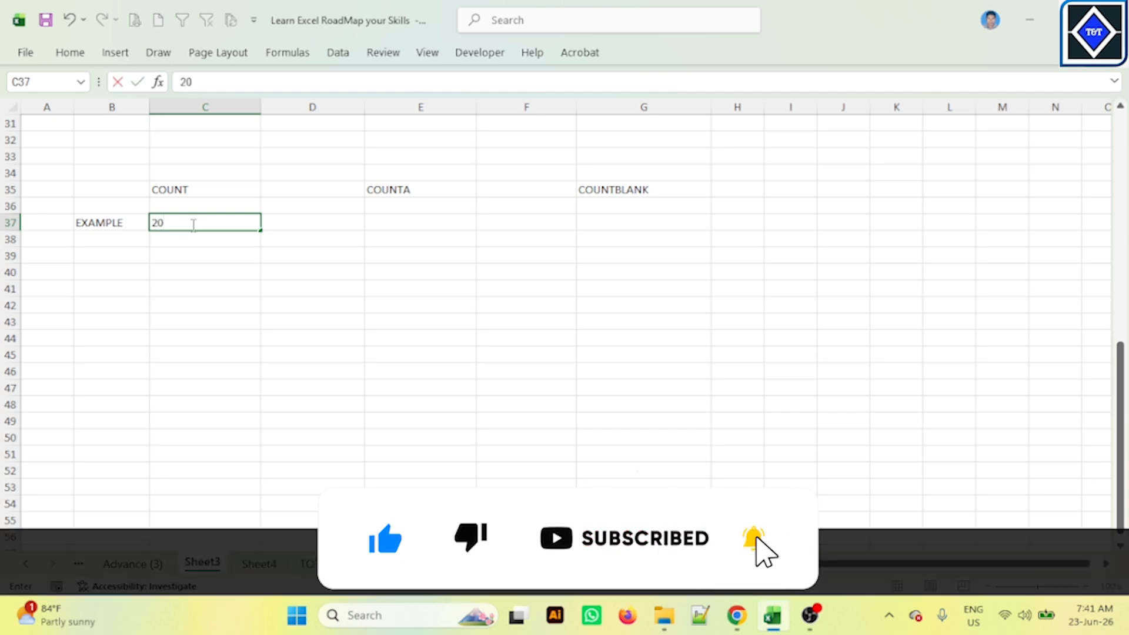
{"action": "key", "text": "BackSpace"}
{"action": "key", "text": "BackSpace"}
{"action": "type", "text": "10"}
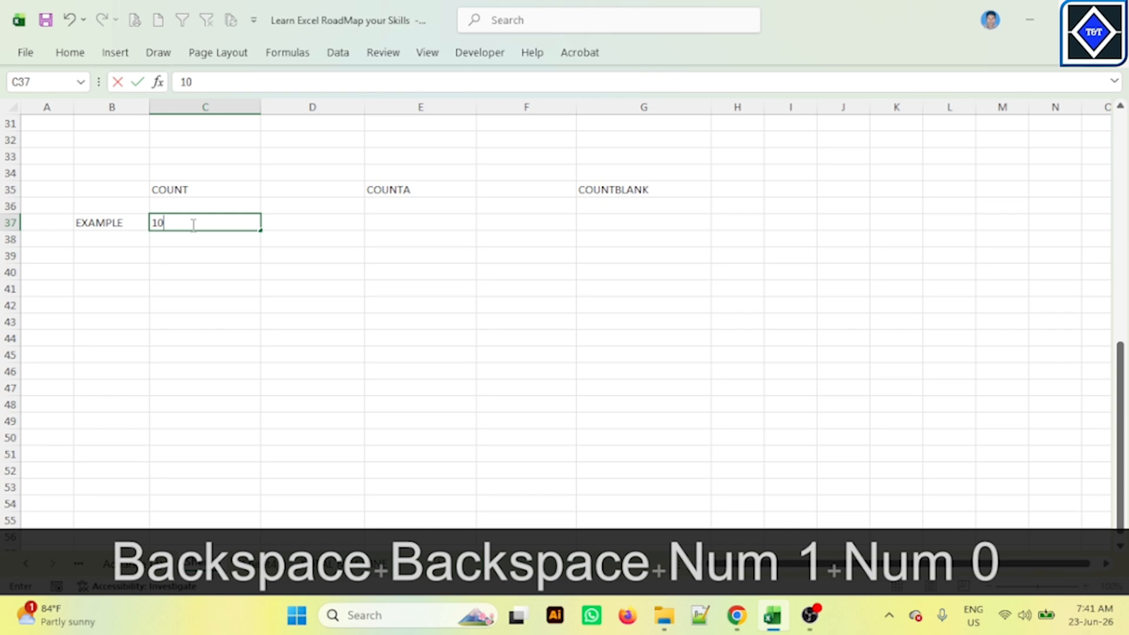
{"action": "key", "text": "Down"}
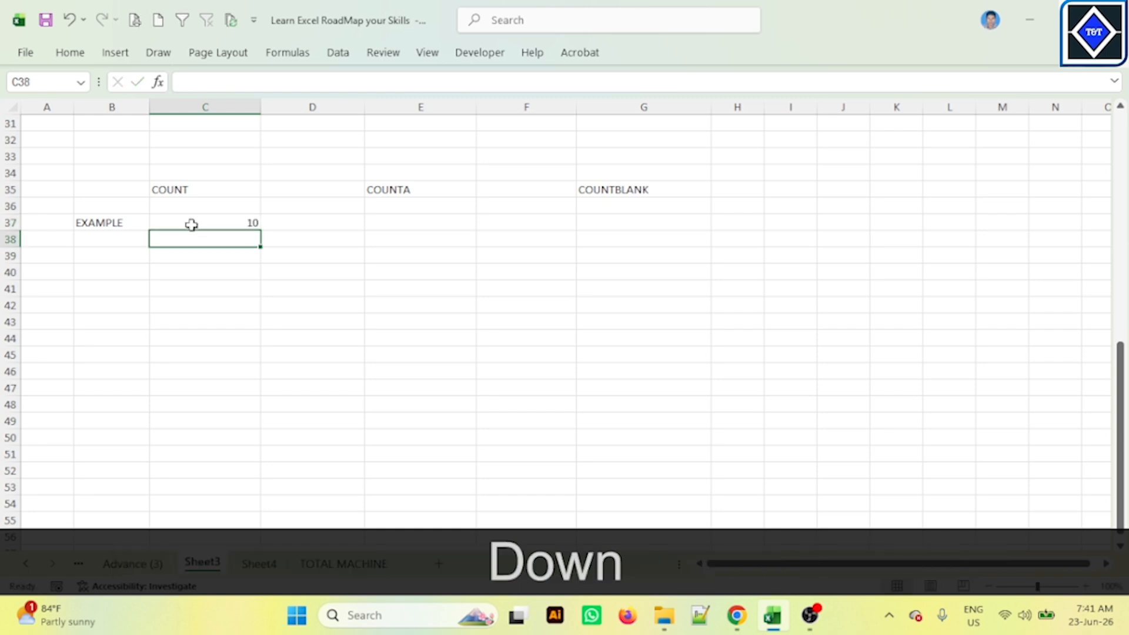
{"action": "type", "text": "20"}
{"action": "key", "text": "Down"}
{"action": "type", "text": "30"}
{"action": "key", "text": "Down"}
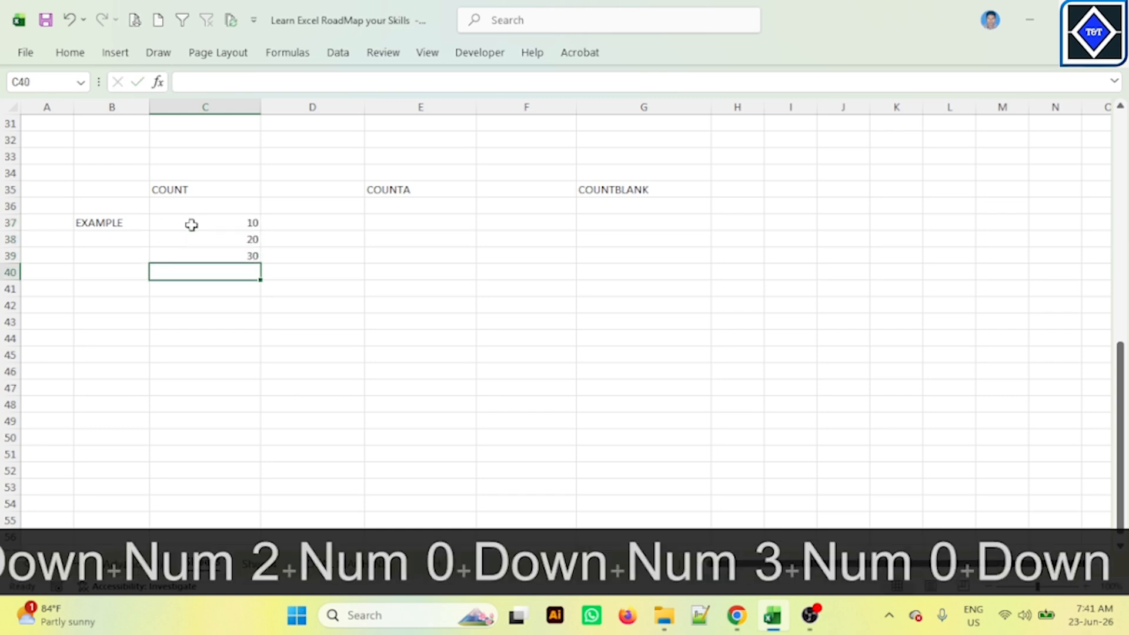
Step: Enter the text EXCEL in C40, directly below the sample numbers
{"action": "type", "text": "eXC"}
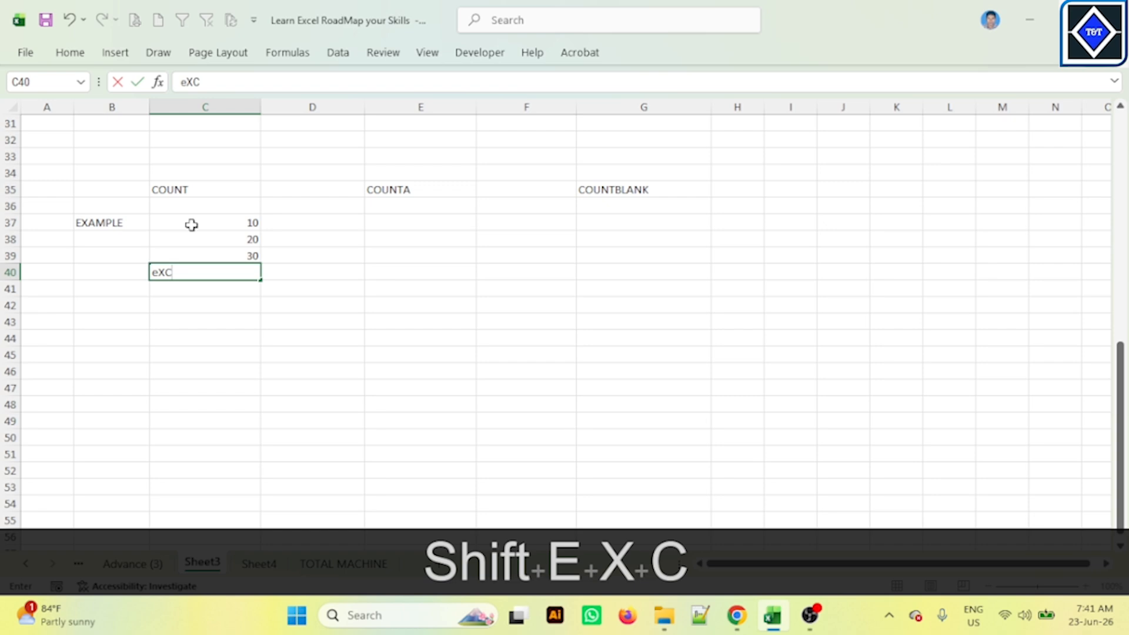
{"action": "key", "text": "BackSpace"}
{"action": "key", "text": "BackSpace"}
{"action": "key", "text": "BackSpace"}
{"action": "type", "text": "EXCEL"}
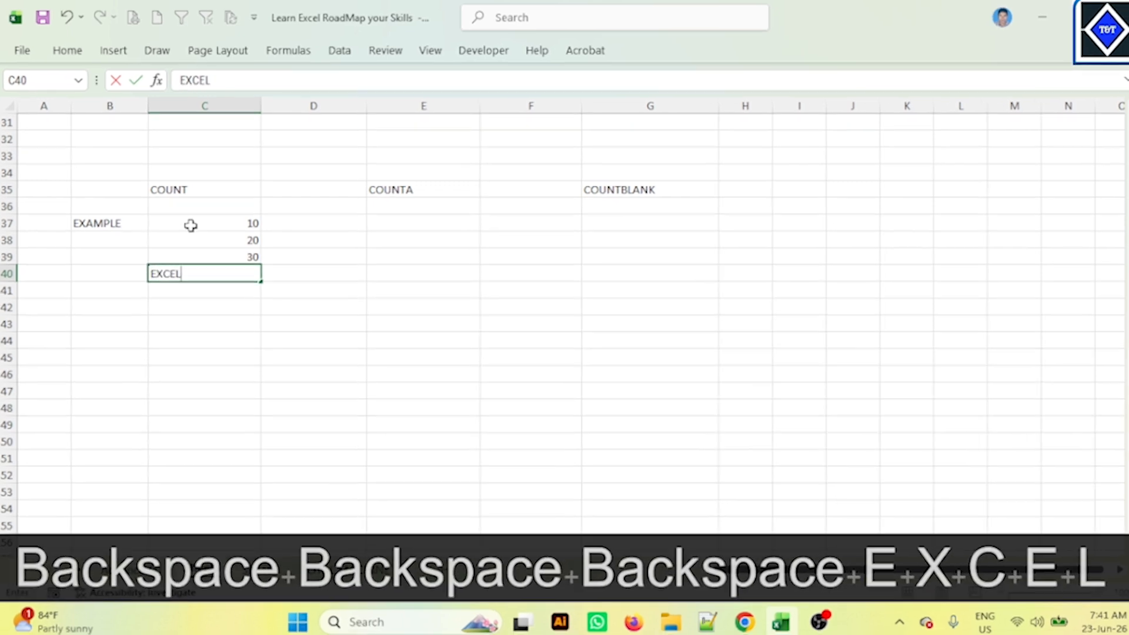
{"action": "key", "text": "Tab"}
{"action": "key", "text": "Return"}
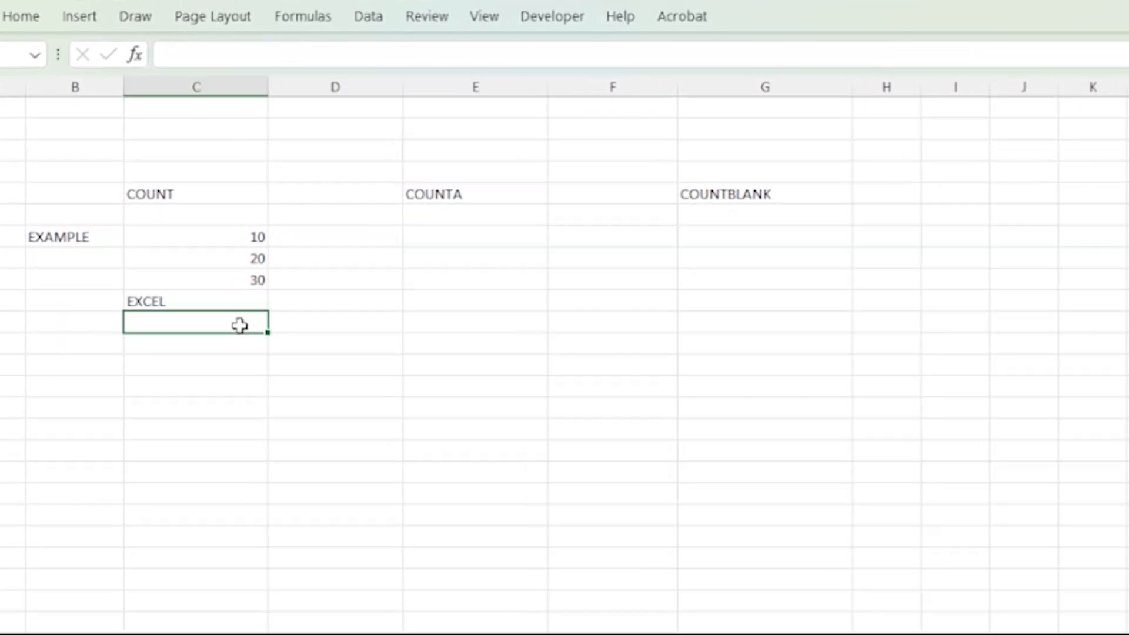
Step: Enter the formula =COUNT(C37:C40) in C41, below the sample data
{"action": "double_click", "coordinate": [239, 325]}
{"action": "type", "text": "="}
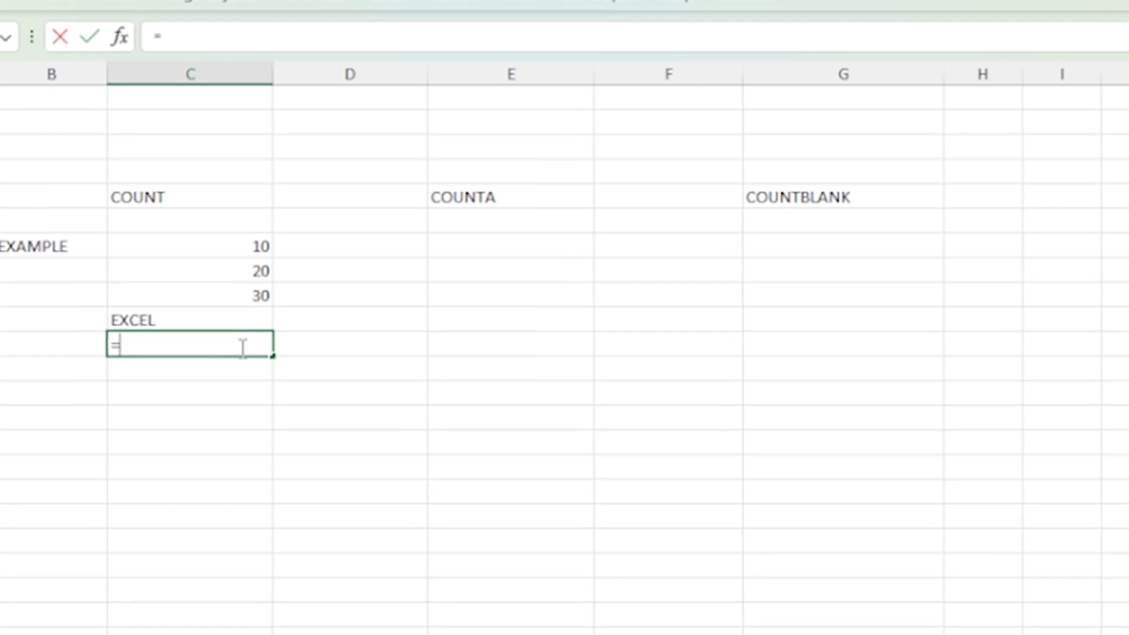
{"action": "type", "text": "COUN"}
{"action": "type", "text": "T"}
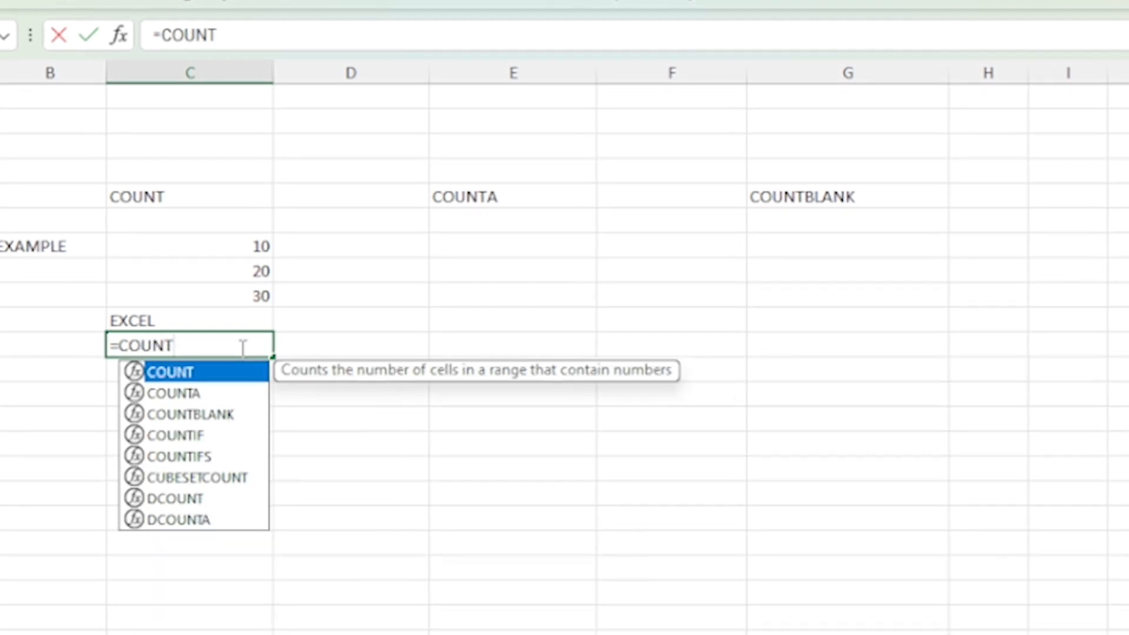
{"action": "type", "text": "("}
{"action": "left_click_drag", "start_coordinate": [237, 247], "coordinate": [229, 312]}
{"action": "type", "text": ")"}
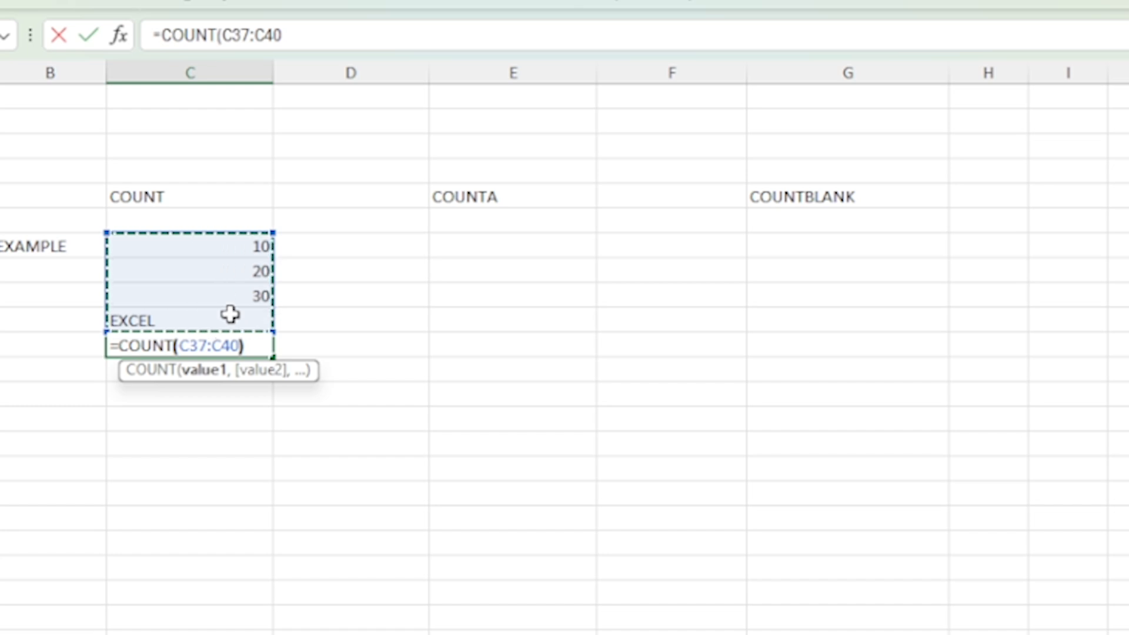
{"action": "key", "text": "Return"}
Step: Compare the COUNT formula in C41 with the number cells C37:C39 and the text cell C40
{"action": "left_click", "coordinate": [209, 337]}
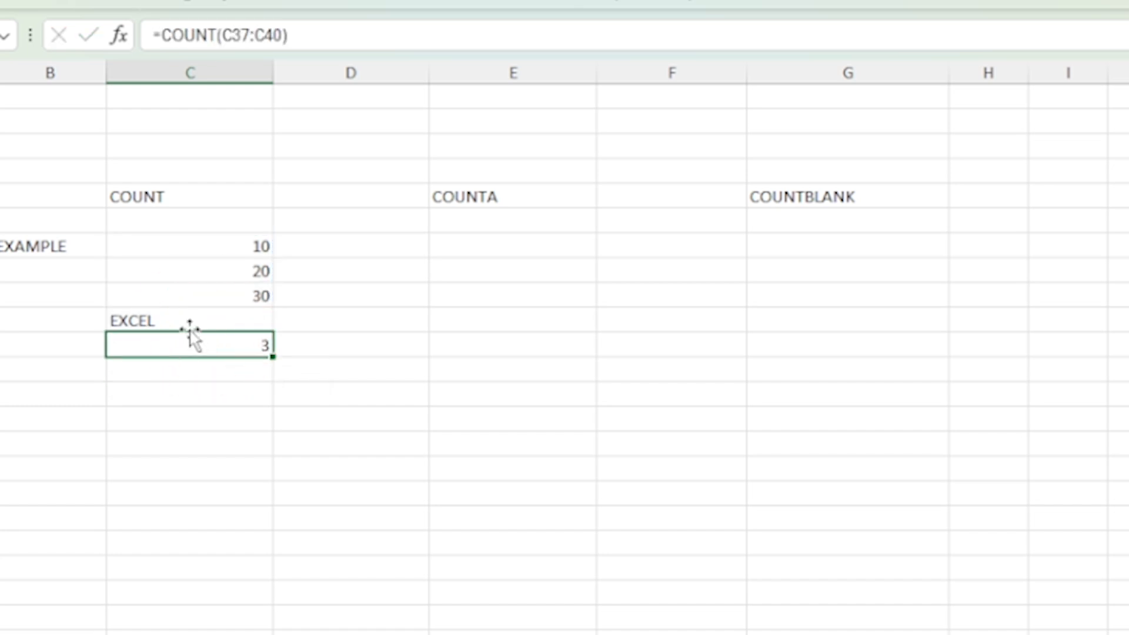
{"action": "left_click", "coordinate": [191, 321]}
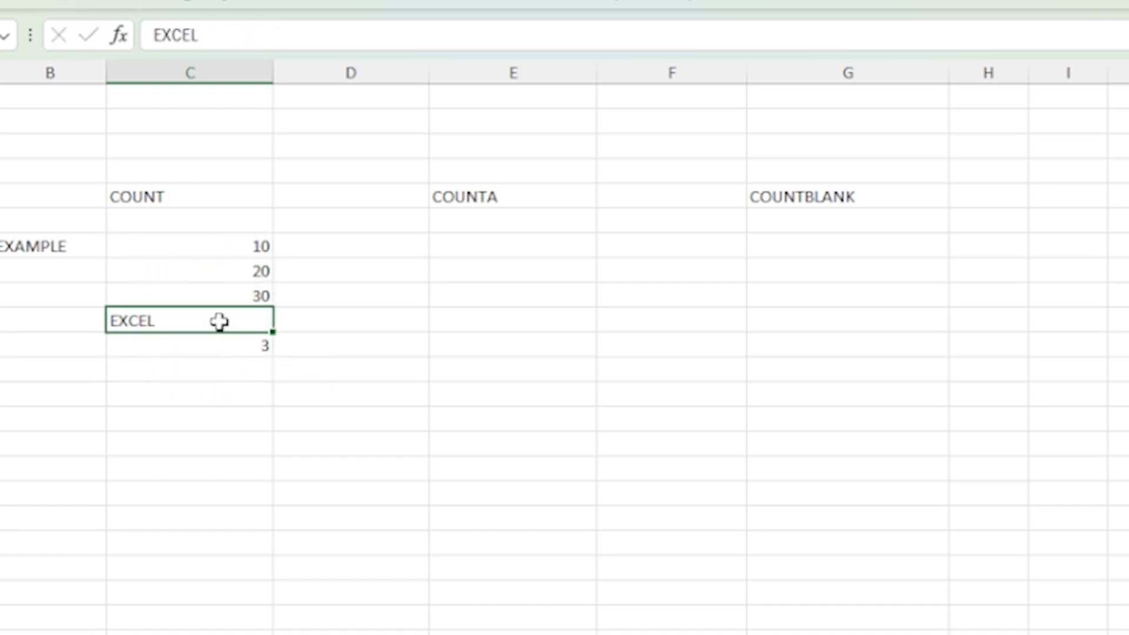
{"action": "left_click_drag", "start_coordinate": [235, 249], "coordinate": [227, 303]}
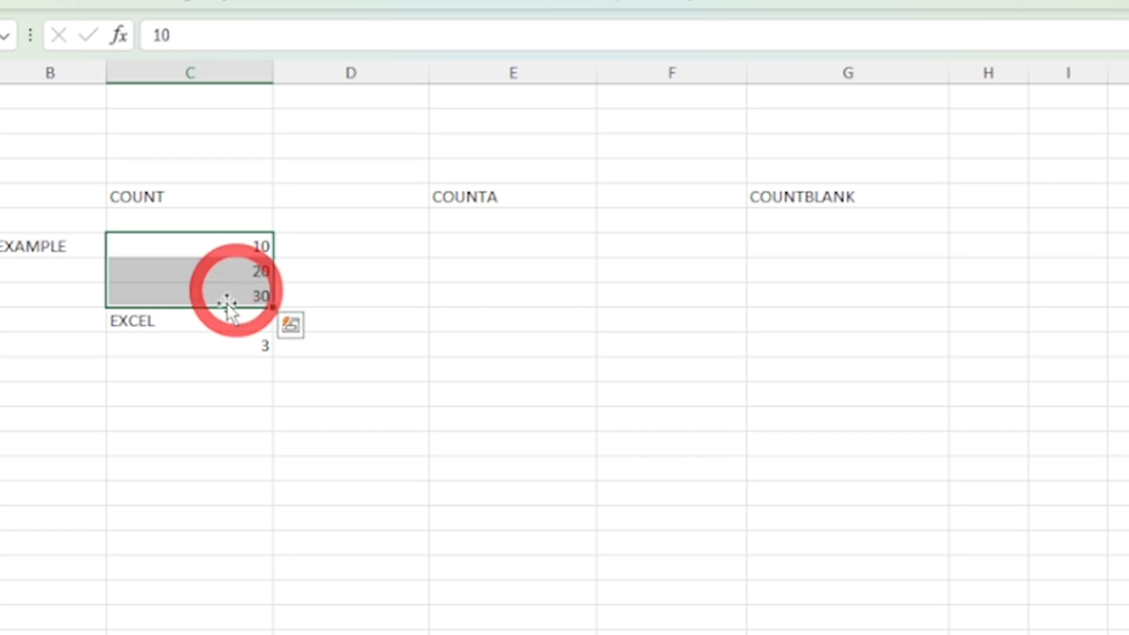
{"action": "left_click", "coordinate": [211, 322]}
Step: Apply the Accent2 cell style to the COUNT result in C41
{"action": "left_click", "coordinate": [224, 344]}
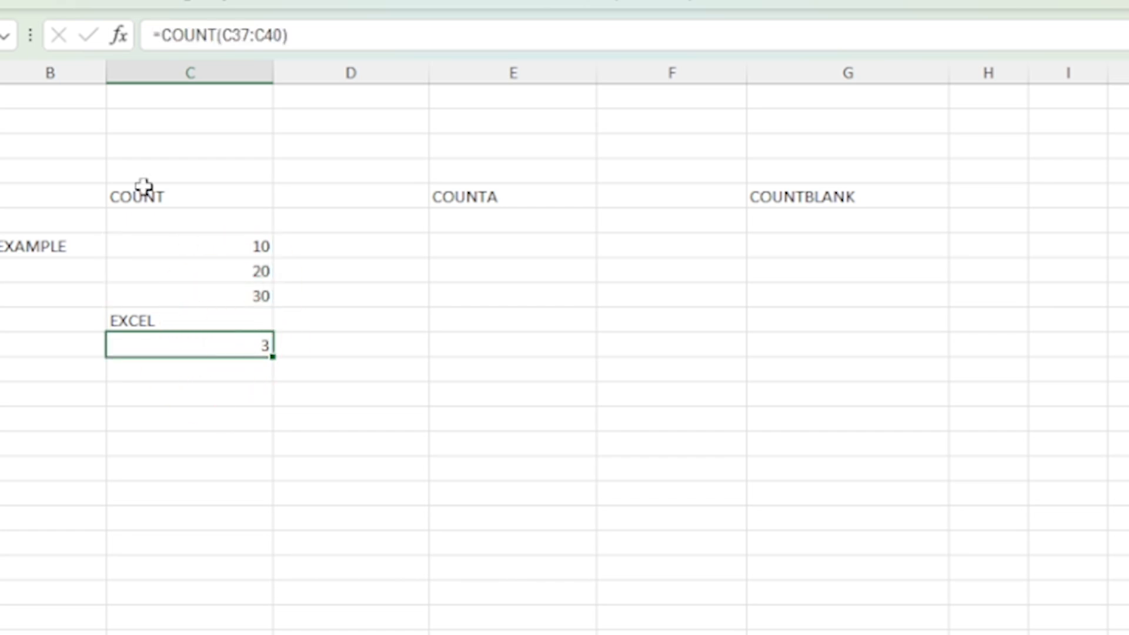
{"action": "left_click", "coordinate": [5, 1]}
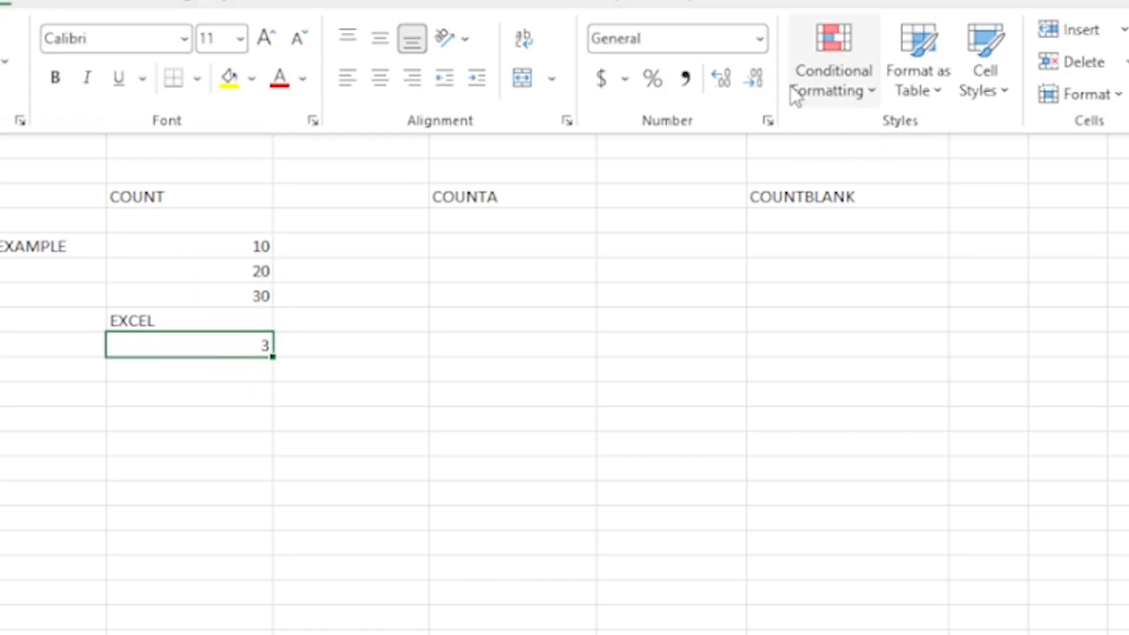
{"action": "left_click", "coordinate": [1006, 96]}
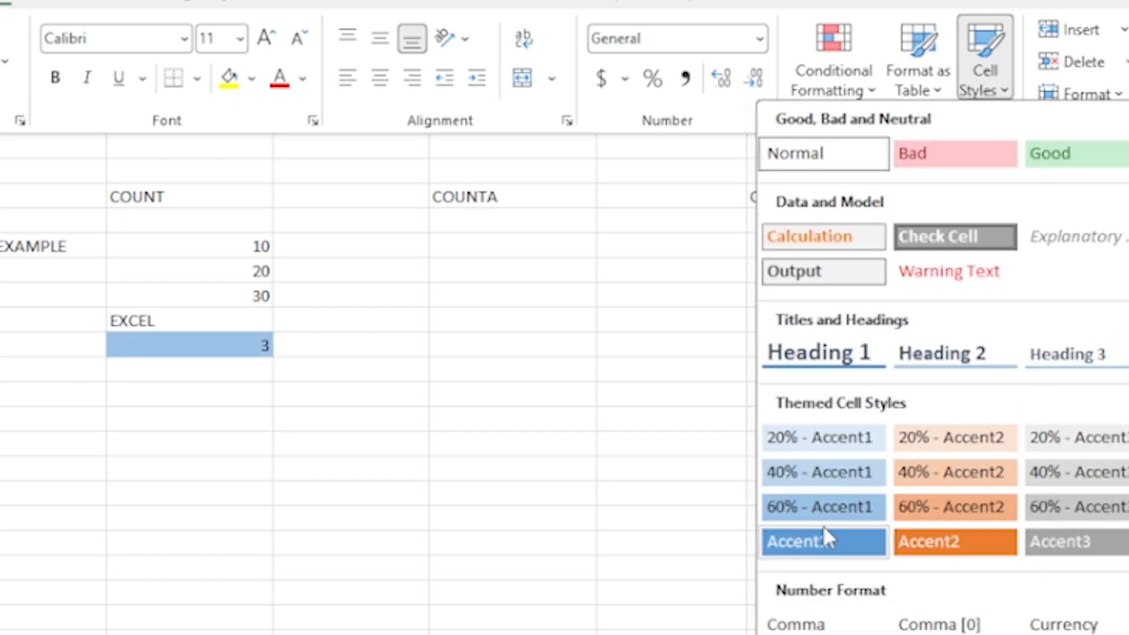
{"action": "left_click", "coordinate": [994, 547]}
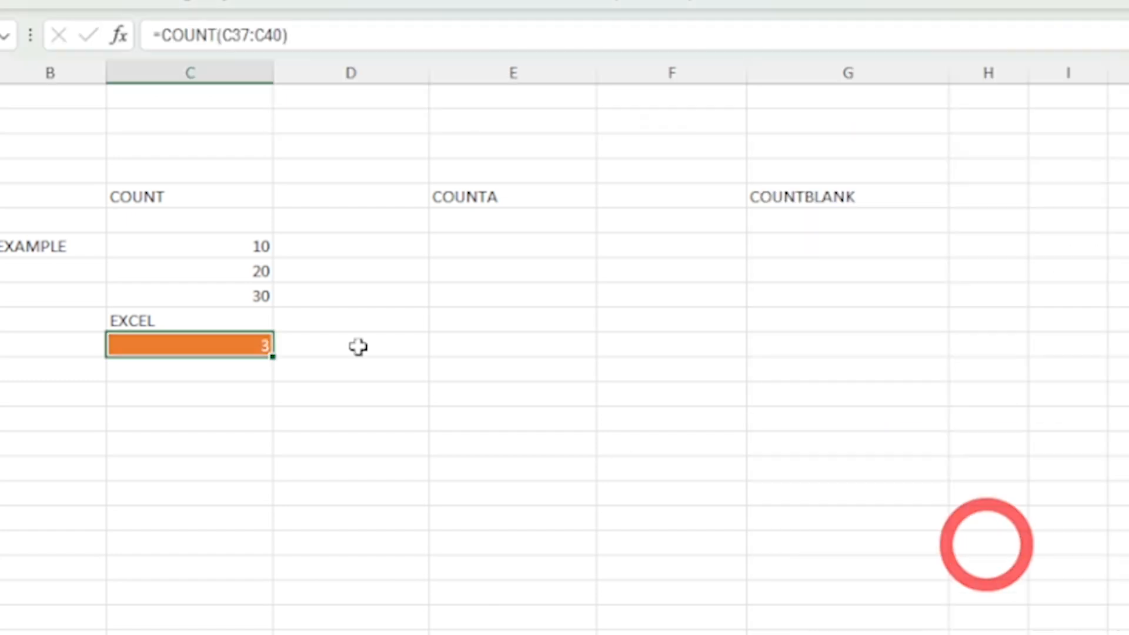
Step: Add all borders to the COUNT example range C37:C41
{"action": "left_click_drag", "start_coordinate": [240, 250], "coordinate": [236, 341]}
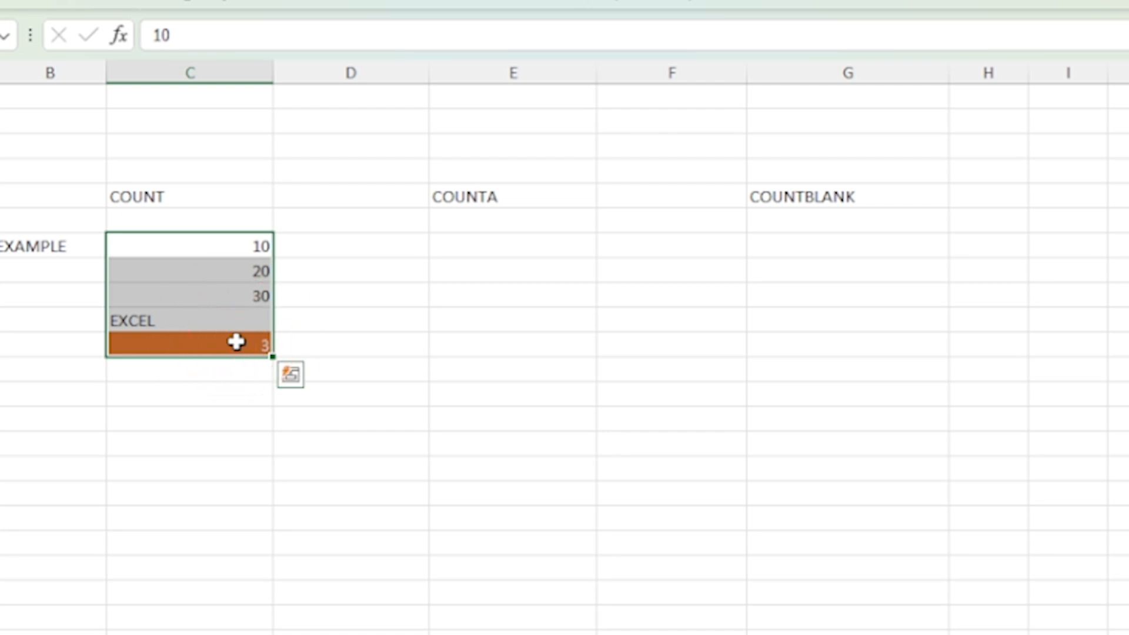
{"action": "key", "text": "alt"}
{"action": "key", "text": "h"}
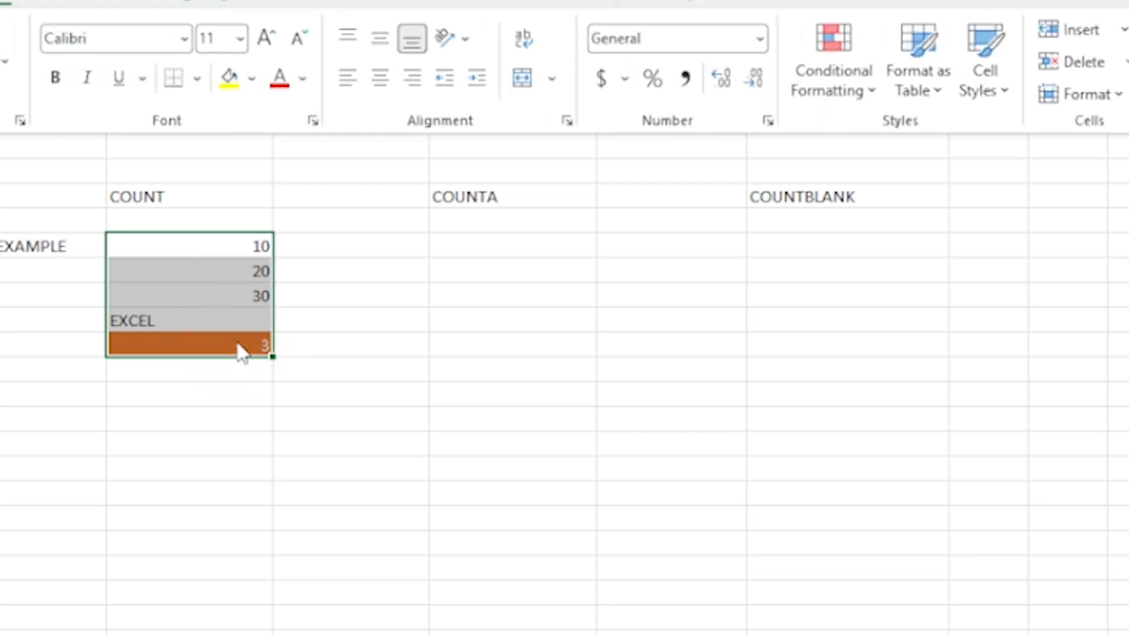
{"action": "key", "text": "b"}
{"action": "key", "text": "a"}
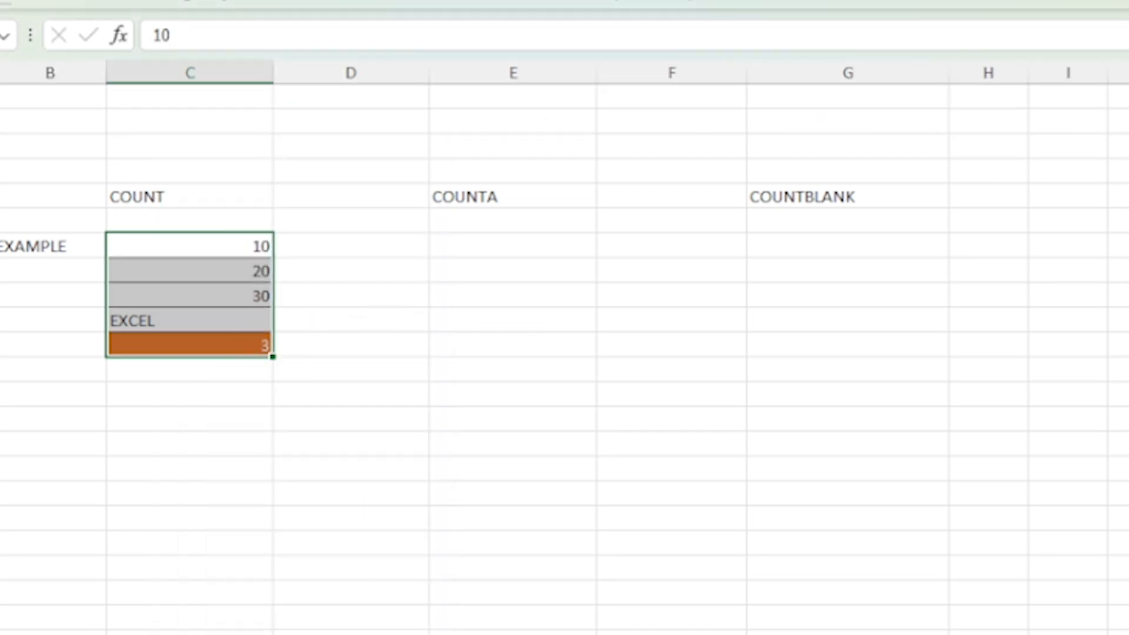
Step: Centre the contents of C37:C41 horizontally
{"action": "left_click", "coordinate": [7, 1]}
{"action": "left_click", "coordinate": [381, 78]}
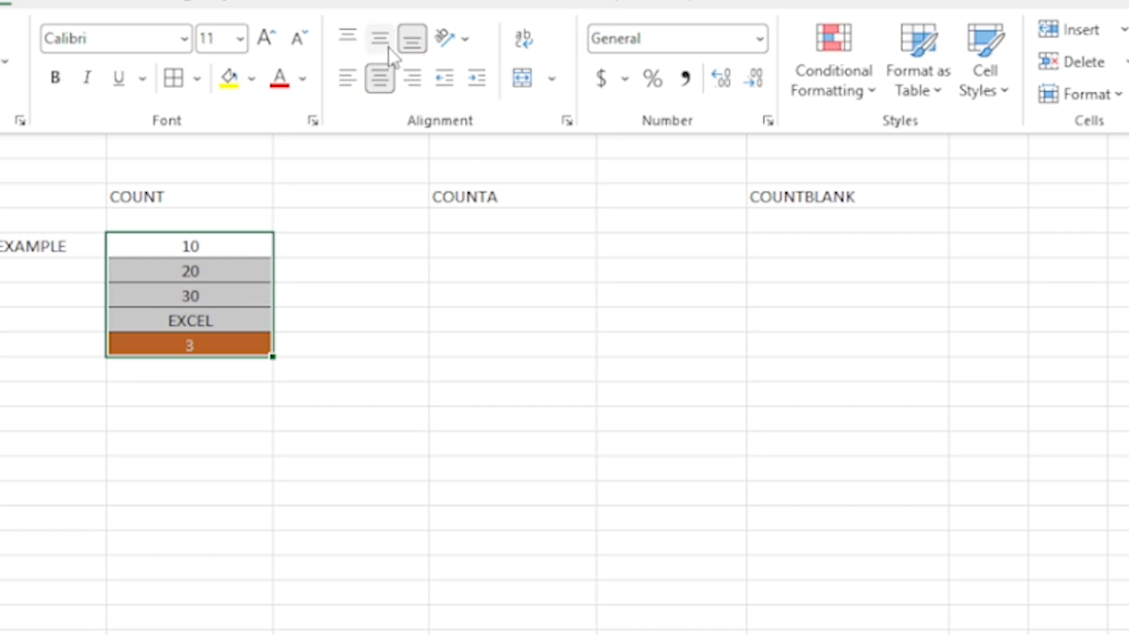
{"action": "left_click", "coordinate": [484, 324]}
Step: Enter the note NOT COUNT in D40, beside the text cell EXCEL
{"action": "left_click", "coordinate": [224, 322]}
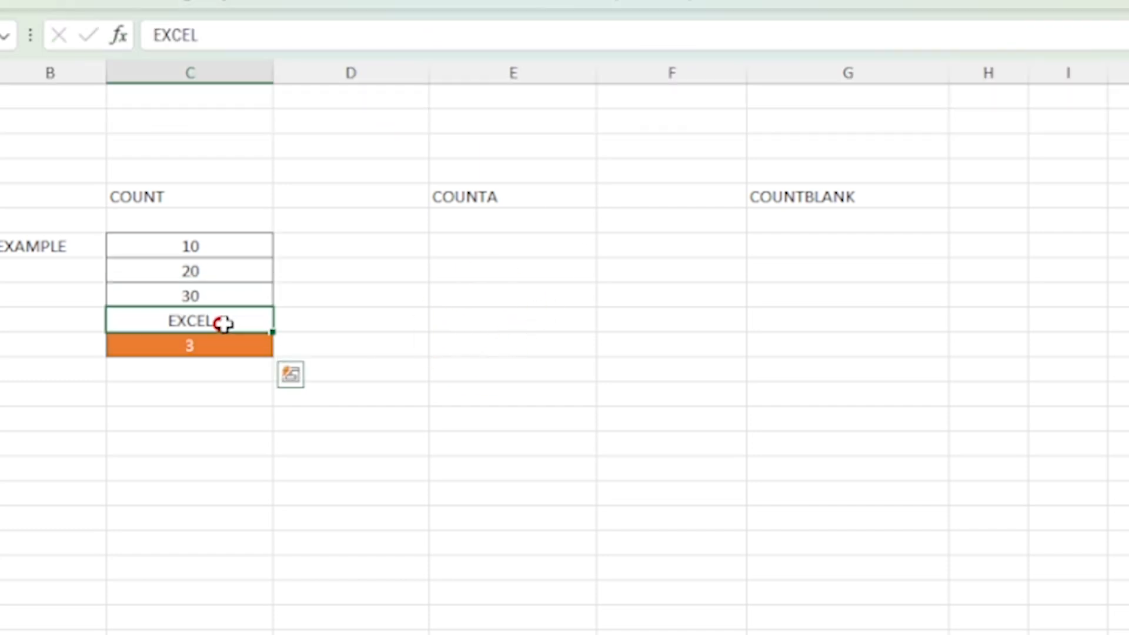
{"action": "left_click", "coordinate": [342, 321]}
{"action": "type", "text": "NO"}
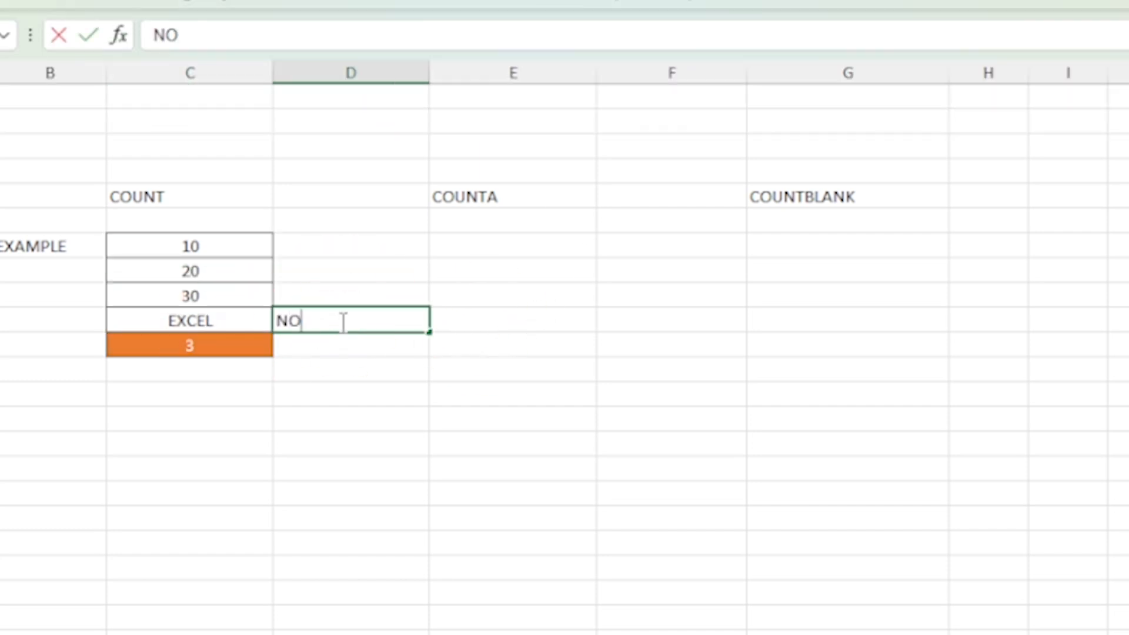
{"action": "type", "text": "T COUNT"}
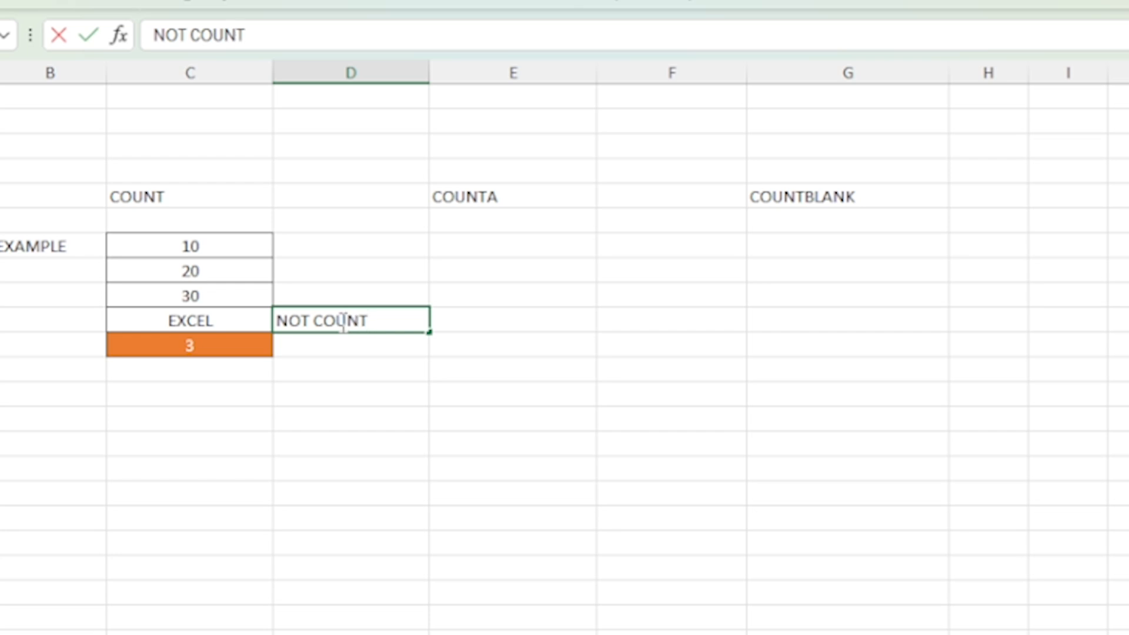
{"action": "left_click", "coordinate": [492, 338]}
{"action": "left_click", "coordinate": [509, 226]}
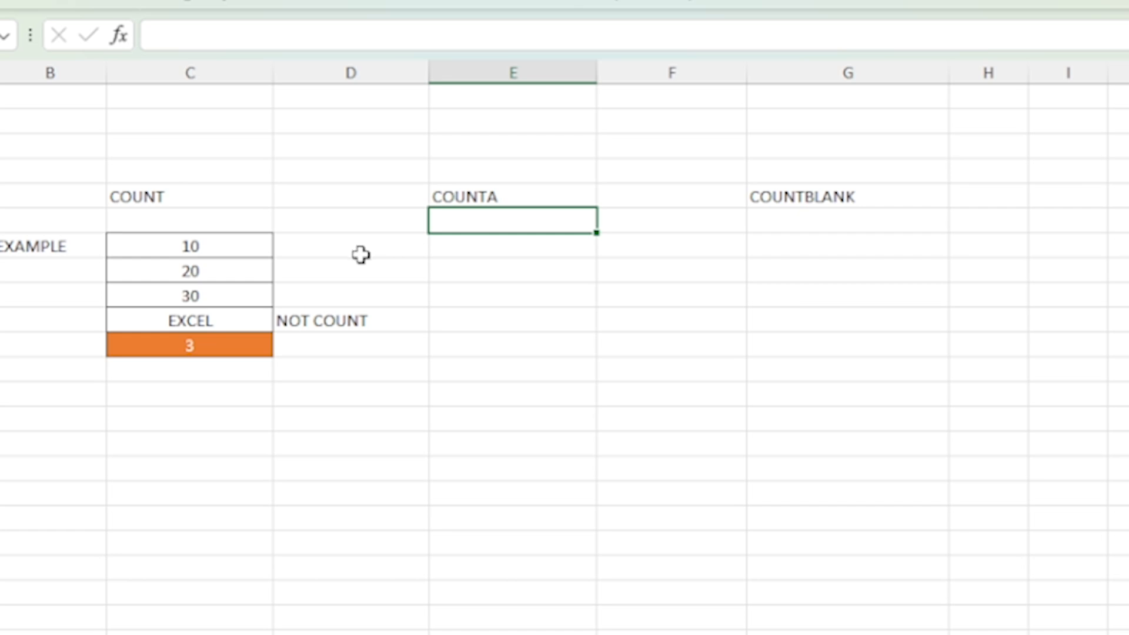
Step: Move the EXAMPLE label from B37 to D37
{"action": "left_click", "coordinate": [30, 247]}
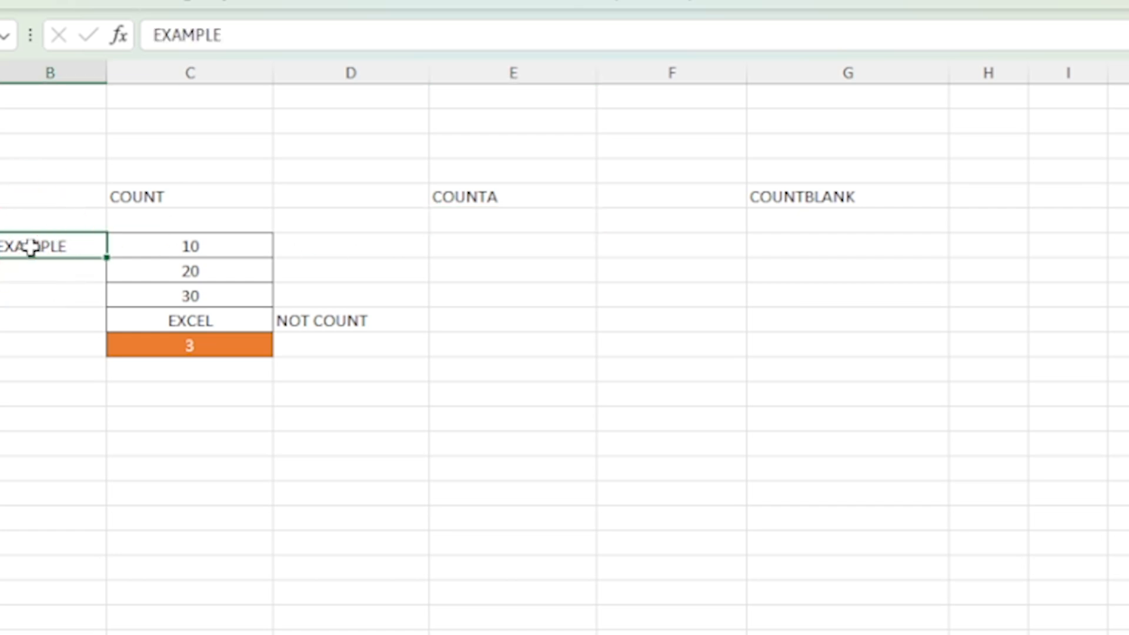
{"action": "key", "text": "ctrl+c"}
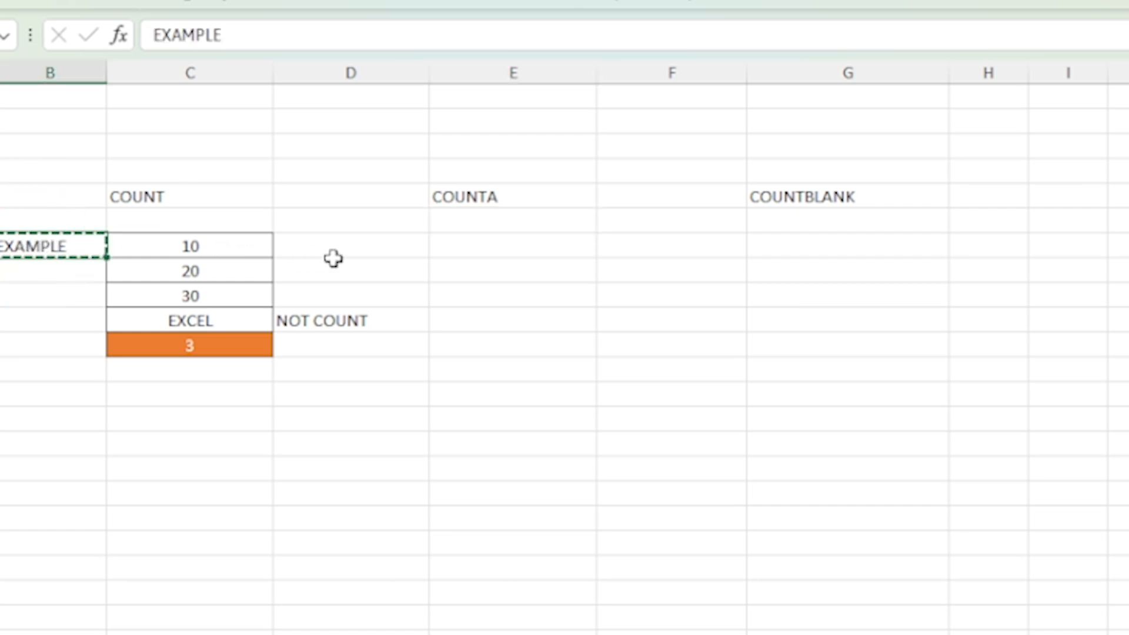
{"action": "left_click", "coordinate": [333, 258]}
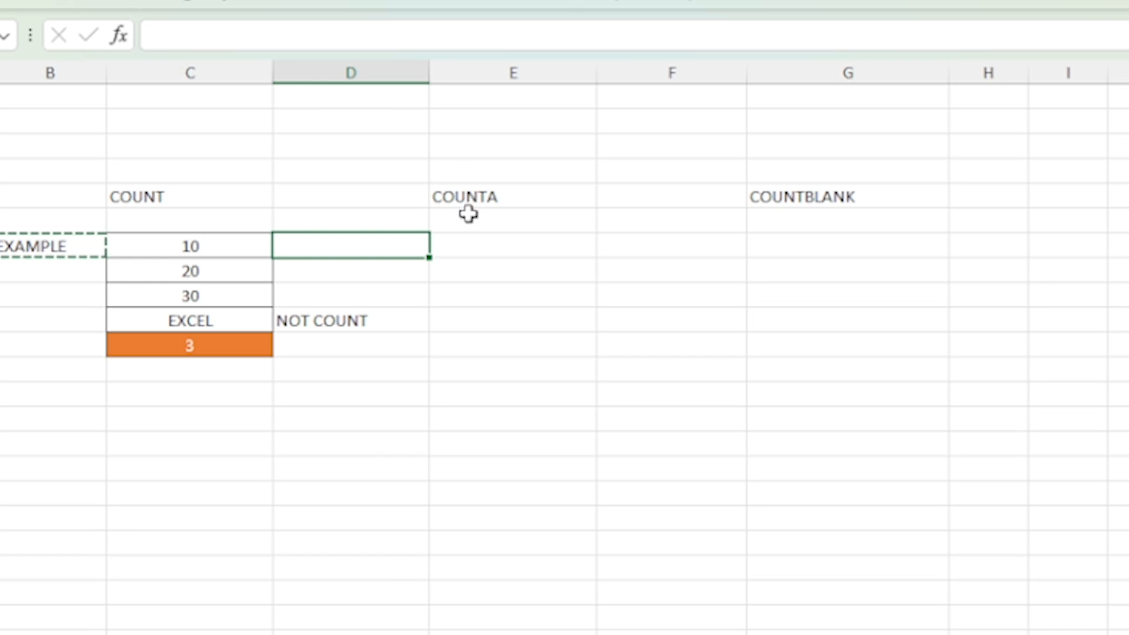
{"action": "key", "text": "ctrl+v"}
{"action": "left_click", "coordinate": [474, 242]}
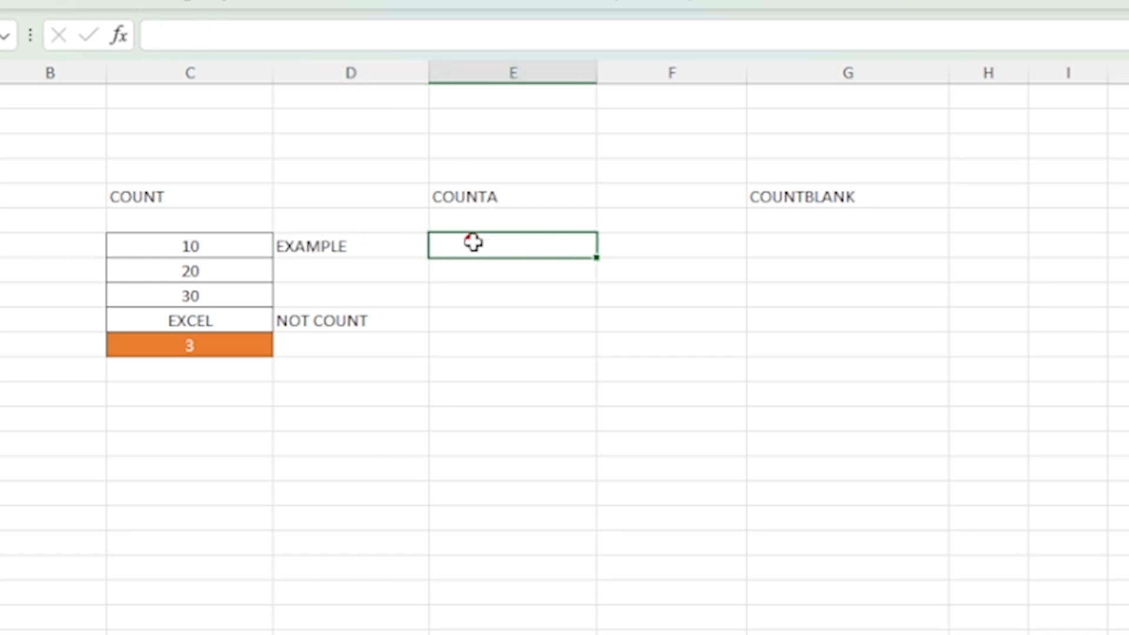
Step: Insert a column before column D and move the NOT COUNT note from E40 to D40
{"action": "left_click", "coordinate": [379, 74]}
{"action": "key", "text": "ctrl+shift+plus"}
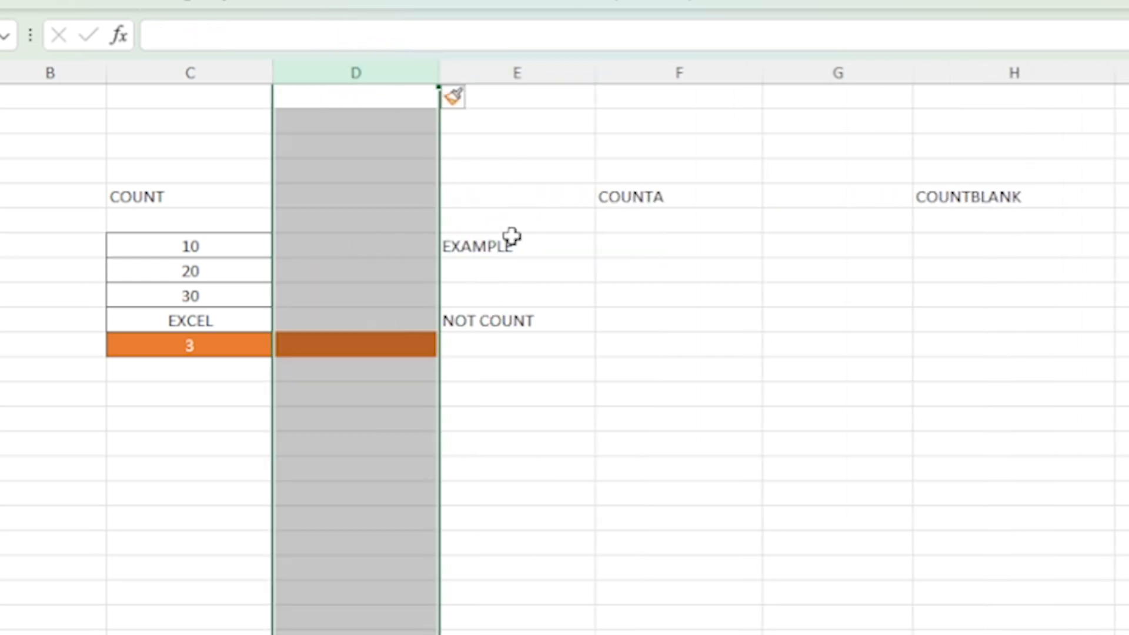
{"action": "left_click", "coordinate": [506, 315]}
{"action": "key", "text": "ctrl+x"}
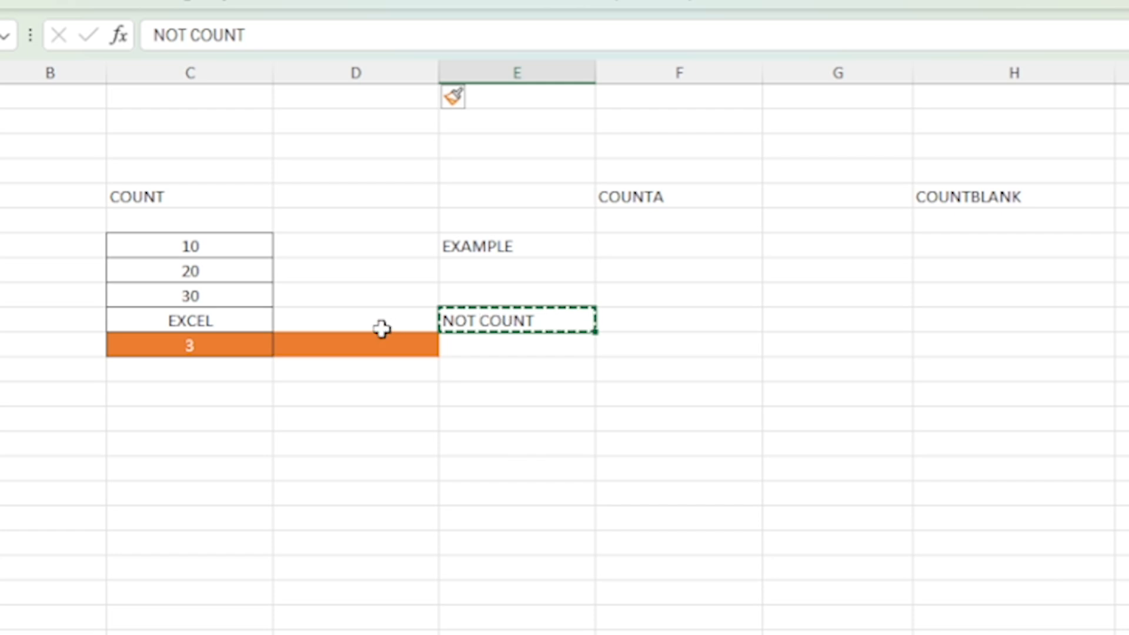
{"action": "left_click", "coordinate": [383, 323]}
{"action": "key", "text": "ctrl+v"}
Step: Remove the orange fill from D41 by filling it from the blank cell E41
{"action": "left_click", "coordinate": [376, 343]}
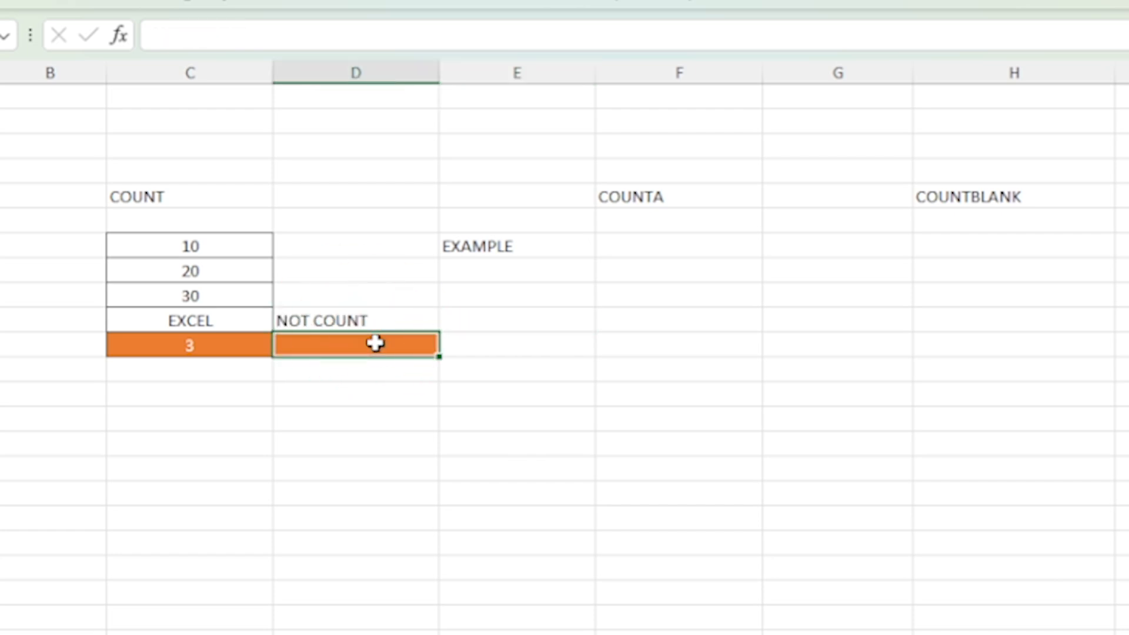
{"action": "left_click", "coordinate": [515, 348]}
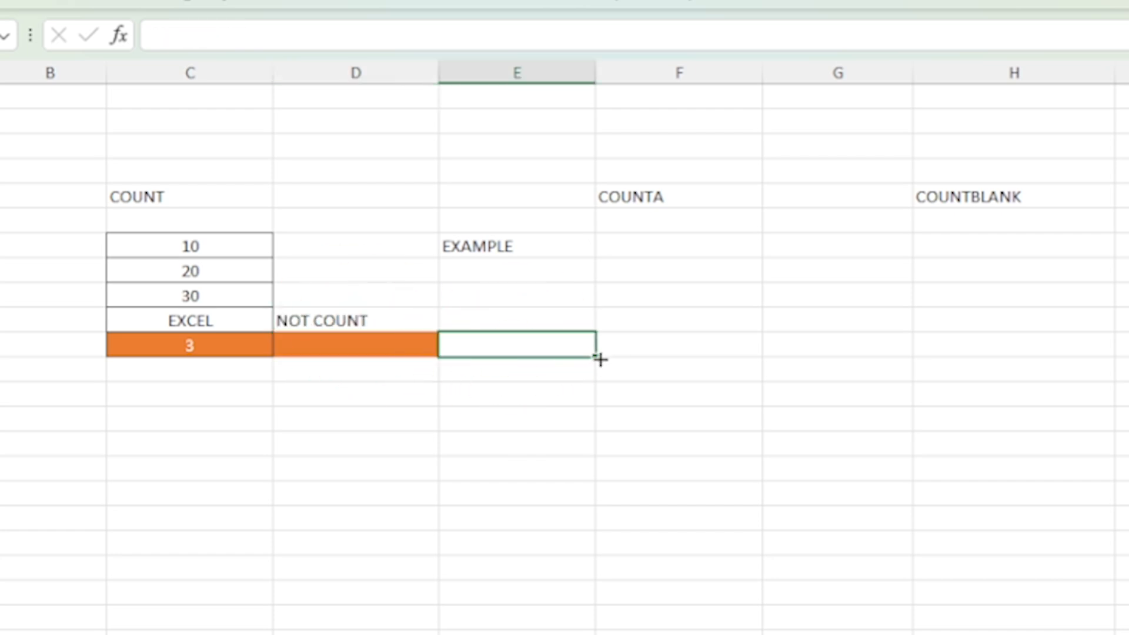
{"action": "left_click_drag", "start_coordinate": [596, 357], "coordinate": [312, 355]}
Step: Copy the EXAMPLE label from E37 to B37, beside the COUNT data
{"action": "left_click", "coordinate": [467, 244]}
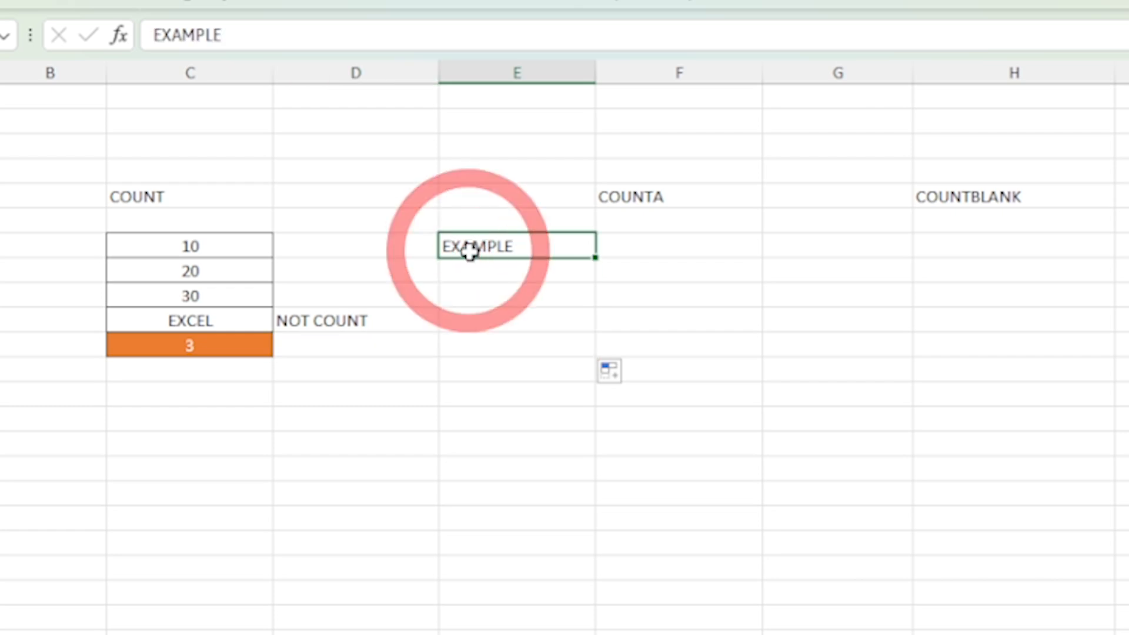
{"action": "key", "text": "ctrl+c"}
{"action": "left_click", "coordinate": [34, 236]}
{"action": "key", "text": "ctrl+v"}
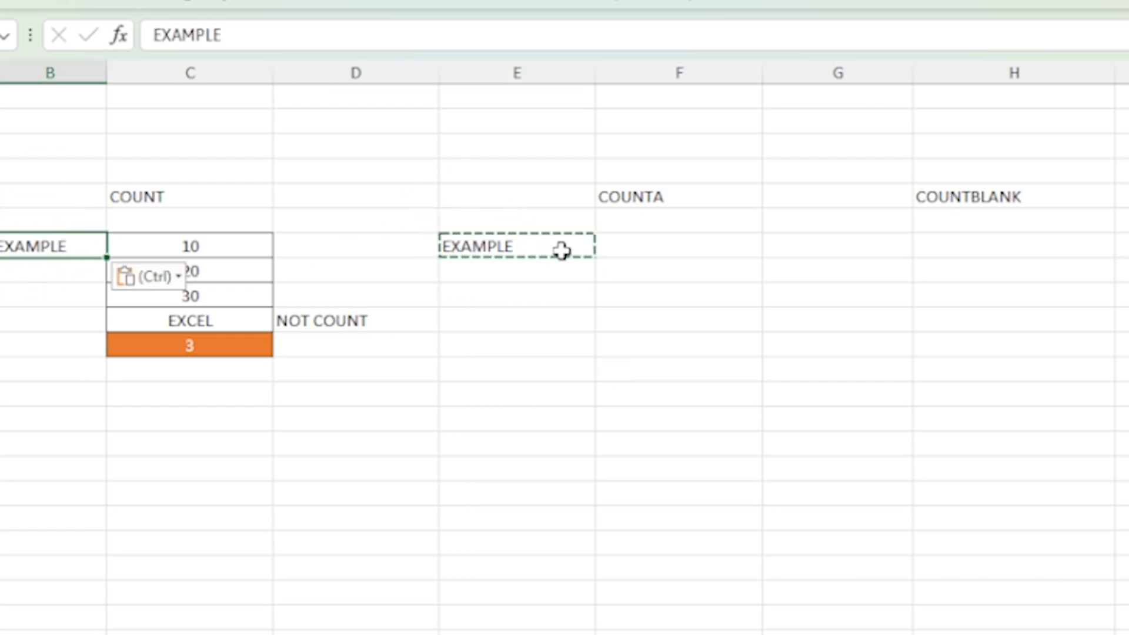
Step: Enter the letter A in F37 as the first COUNTA sample value
{"action": "left_click", "coordinate": [635, 244]}
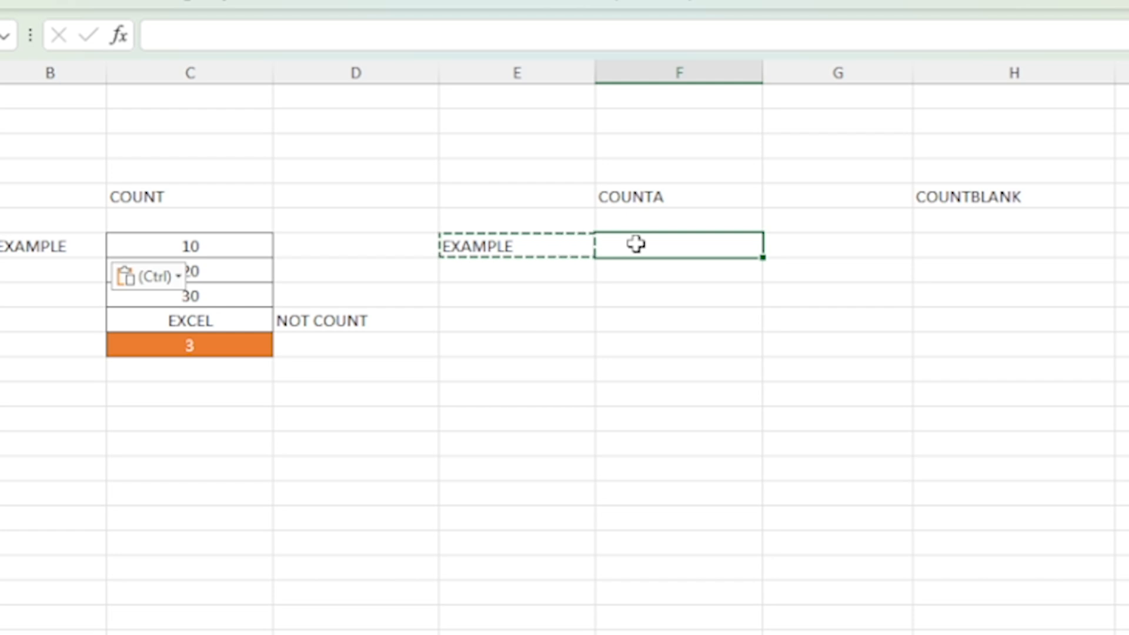
{"action": "type", "text": "A"}
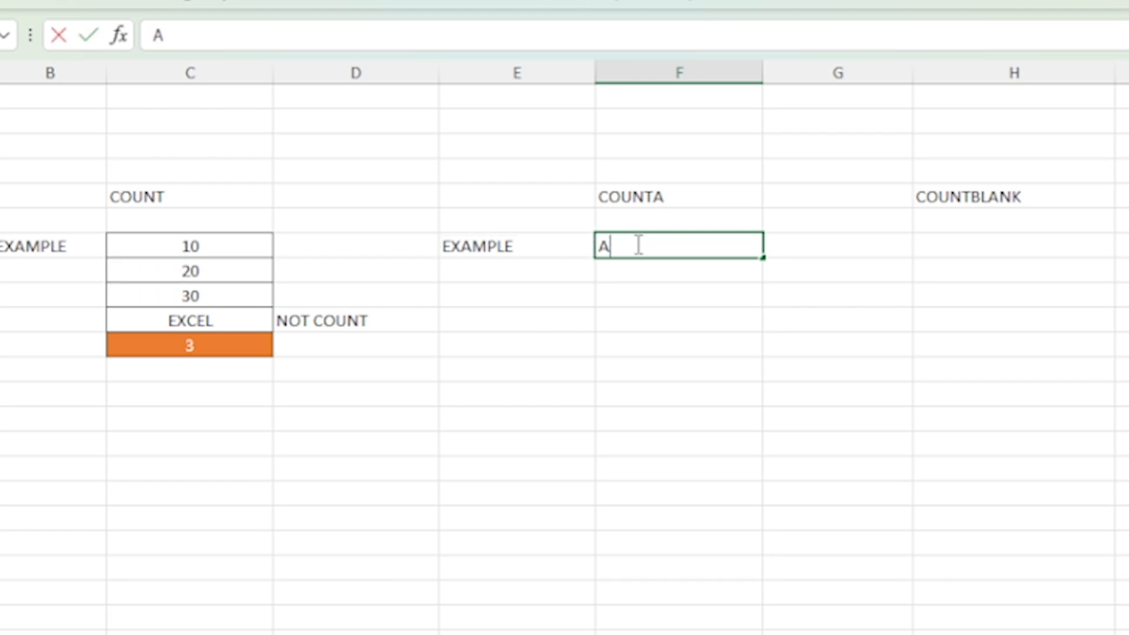
{"action": "key", "text": "Left"}
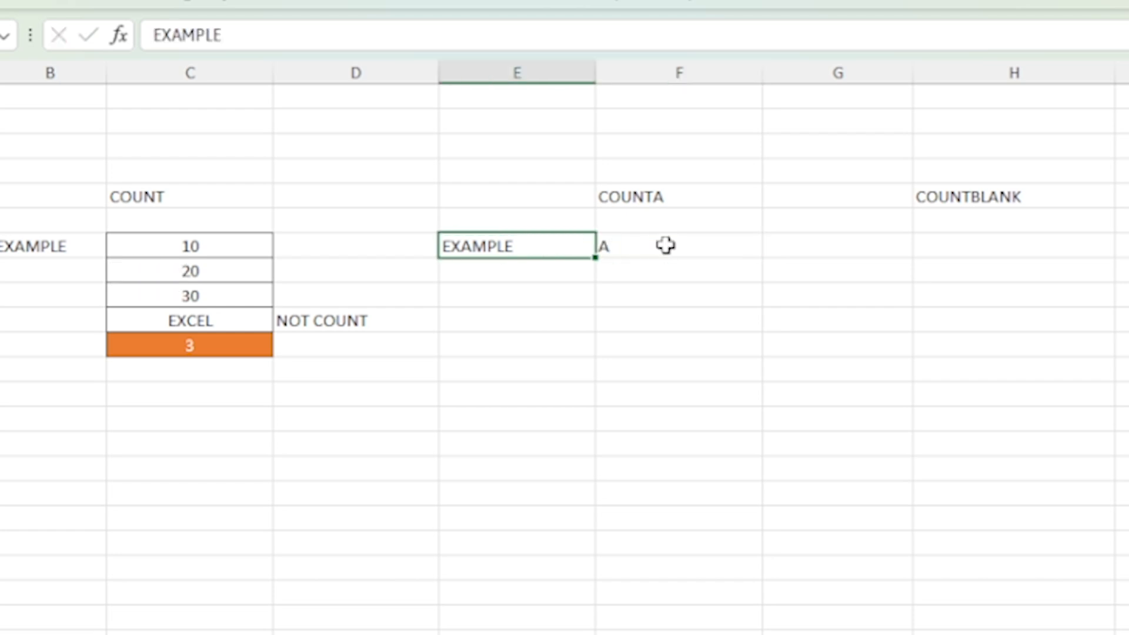
{"action": "type", "text": "10"}
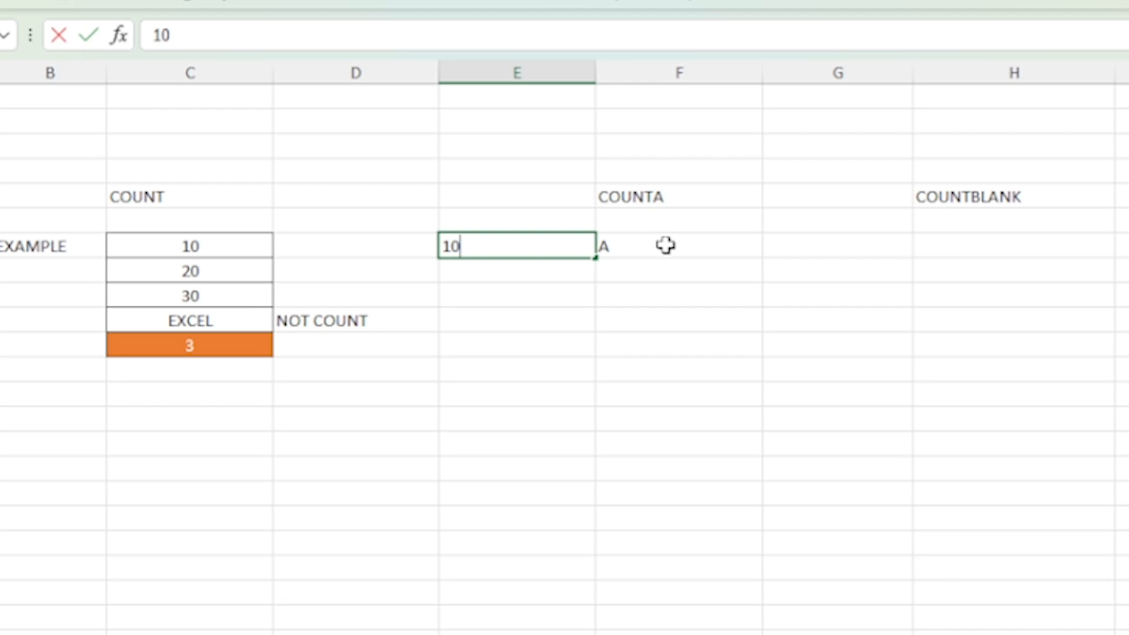
{"action": "left_click", "coordinate": [665, 245]}
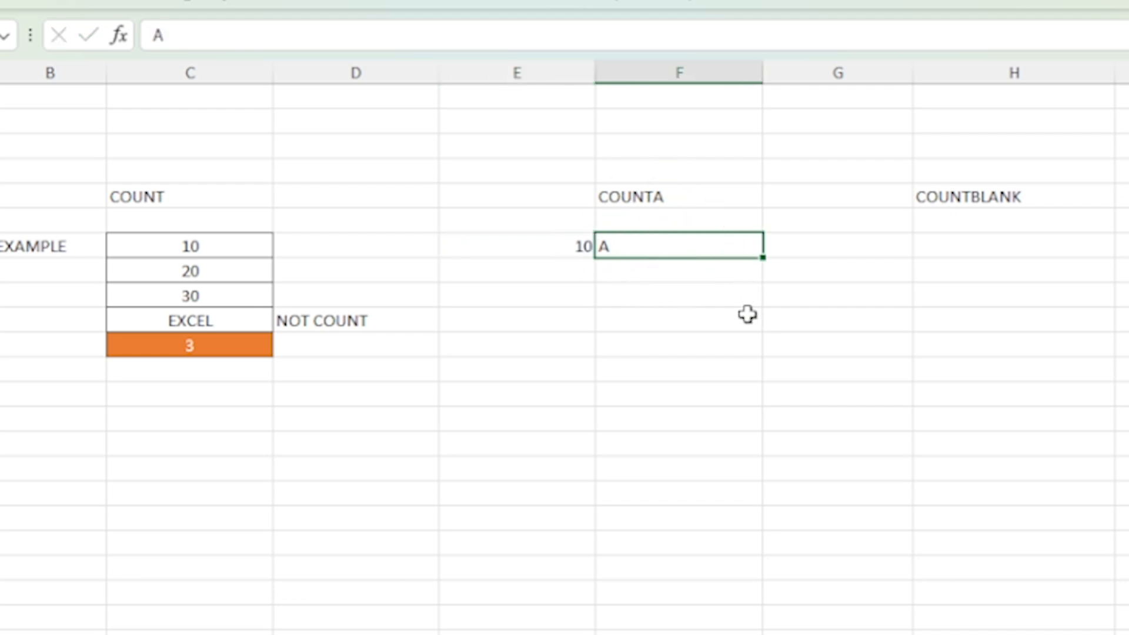
{"action": "key", "text": "ctrl+z"}
Step: Enter 10, EXCEL and HELLO in cells F38 to F40 as the remaining COUNTA sample values
{"action": "left_click", "coordinate": [677, 249]}
{"action": "left_click", "coordinate": [673, 266]}
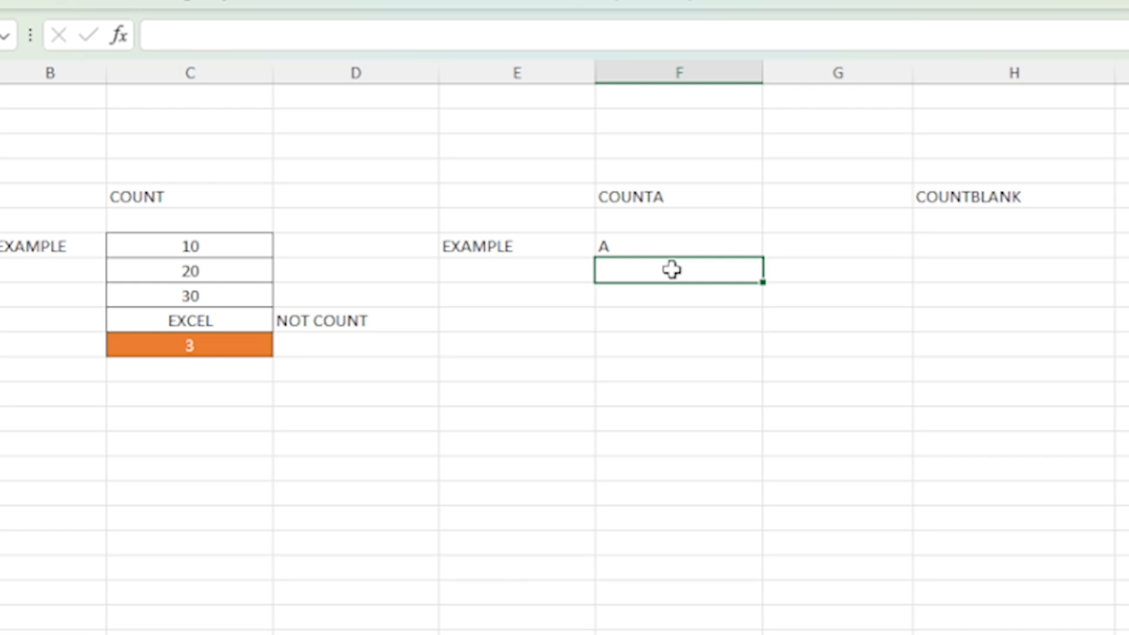
{"action": "type", "text": "10"}
{"action": "key", "text": "Return"}
{"action": "type", "text": "EXCEL"}
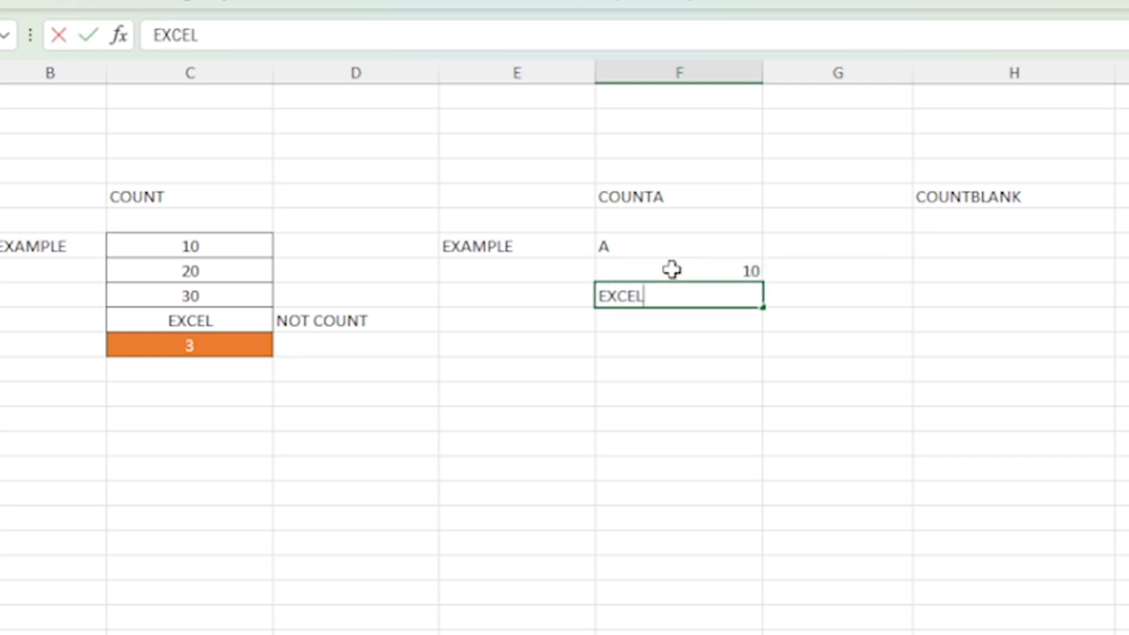
{"action": "key", "text": "Return"}
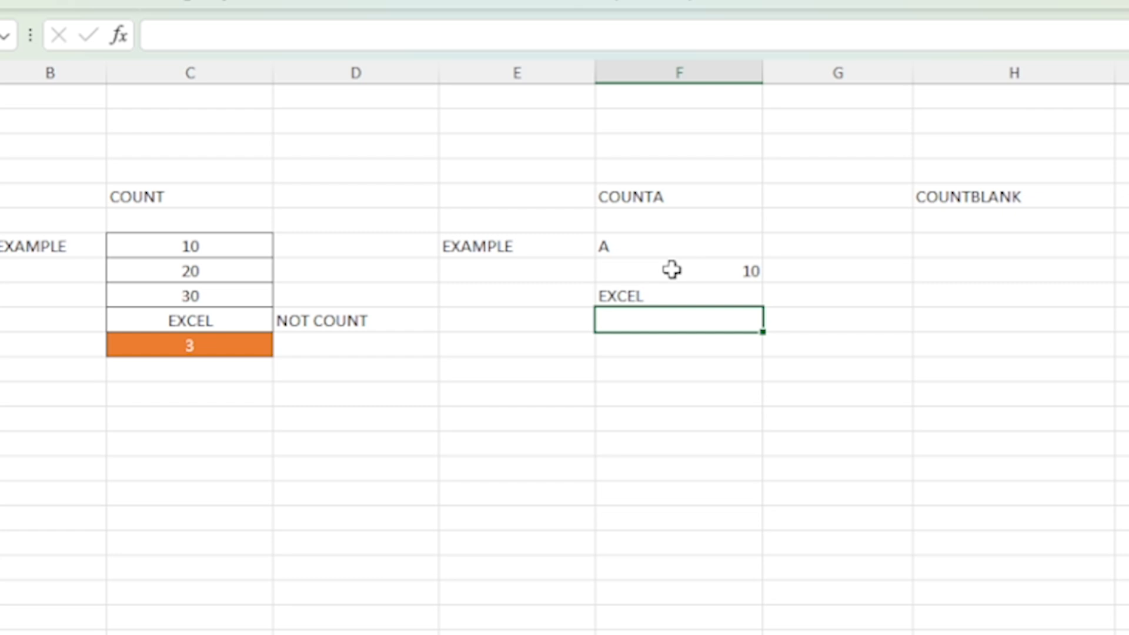
{"action": "type", "text": "HE"}
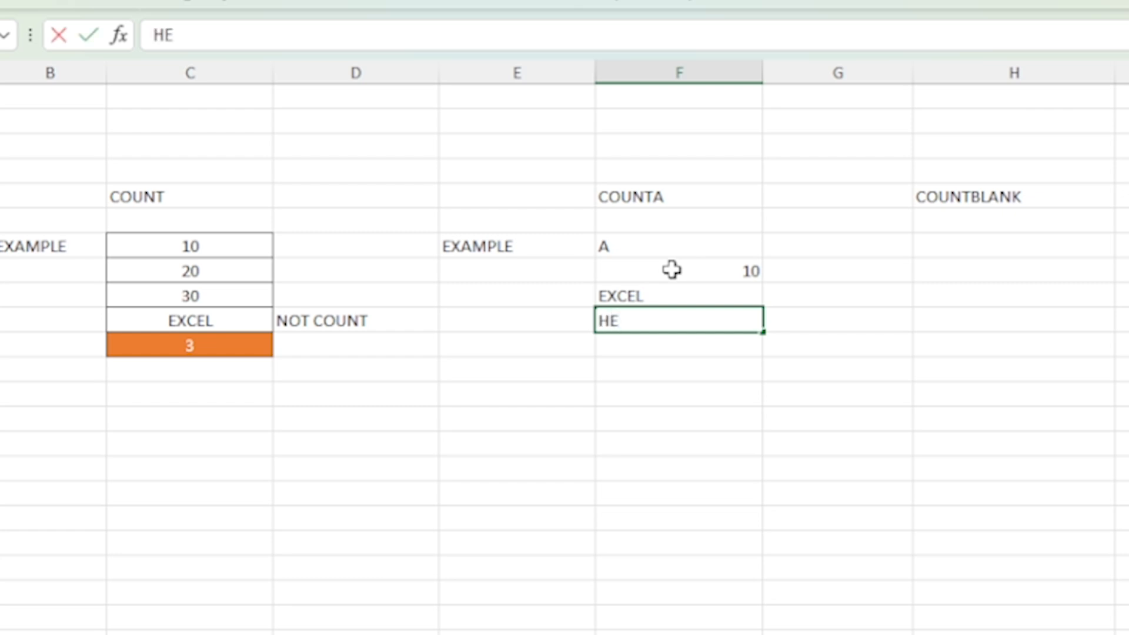
{"action": "type", "text": "LLO"}
{"action": "left_click", "coordinate": [679, 347]}
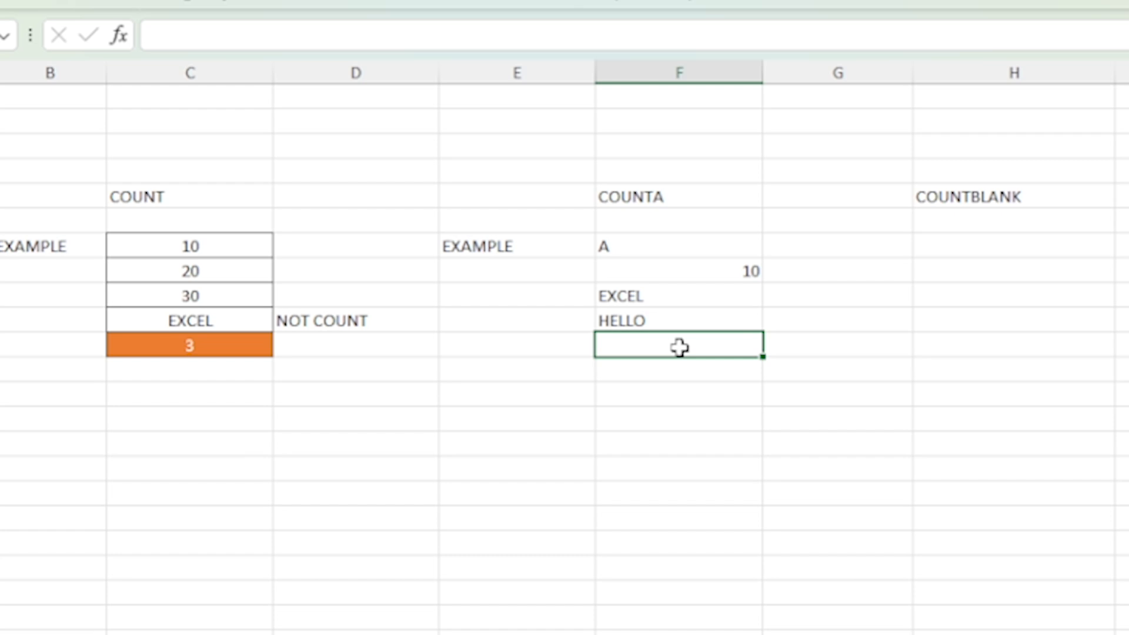
{"action": "type", "text": "=COUNT"}
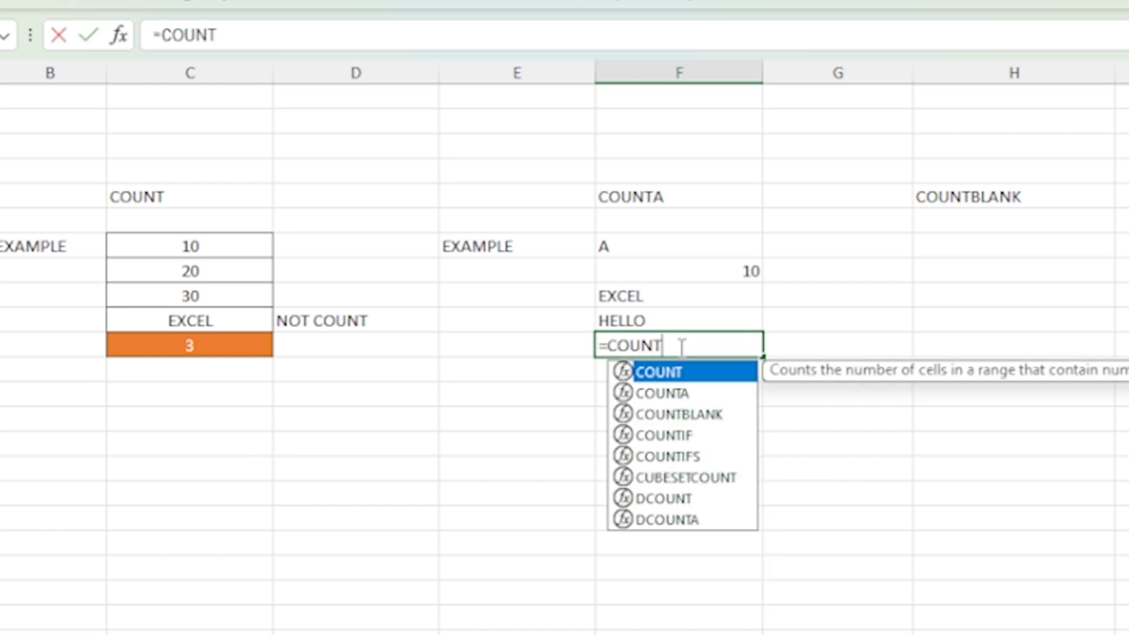
{"action": "key", "text": "Down"}
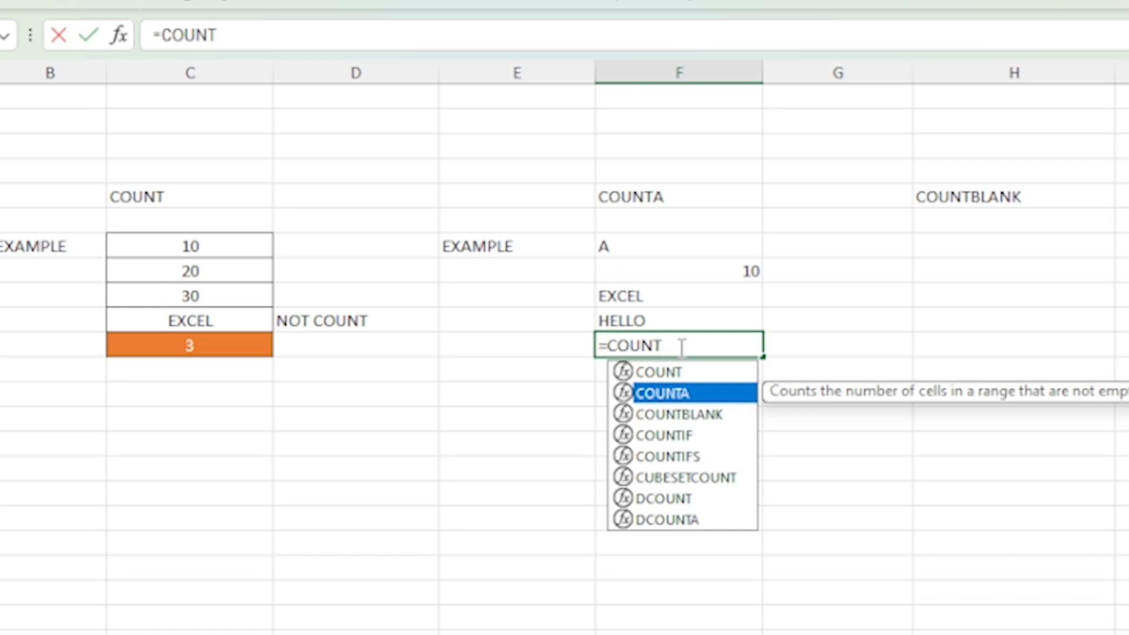
{"action": "key", "text": "Escape"}
{"action": "key", "text": "Escape"}
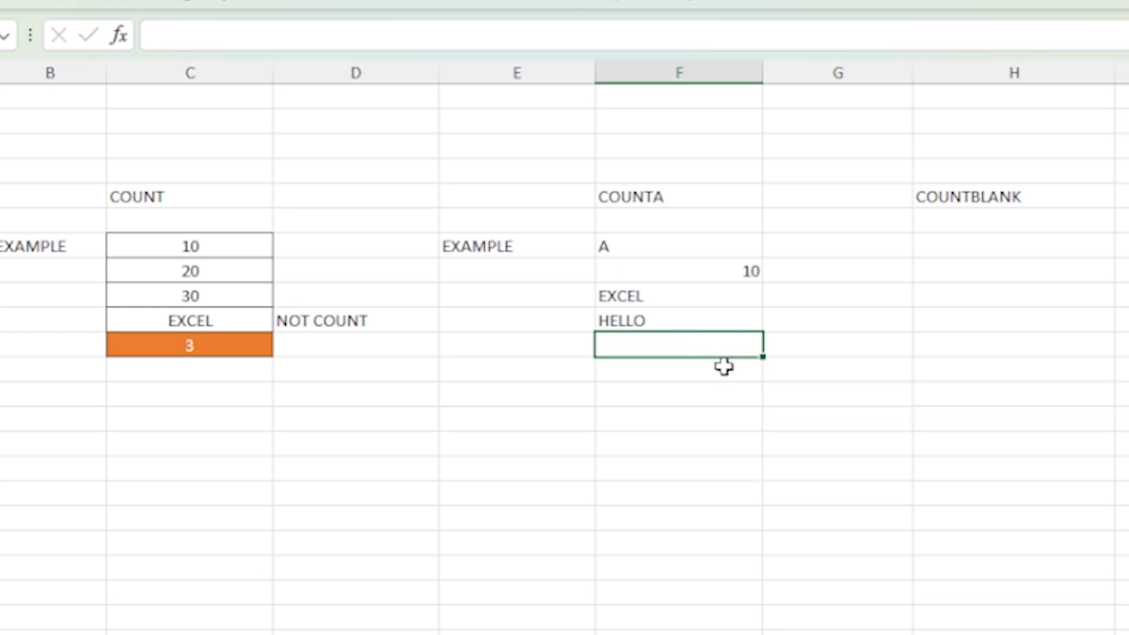
Step: Enter =COUNTA(F37:F42) in cell F43, including the two blank cells in the counted range
{"action": "left_click", "coordinate": [678, 385]}
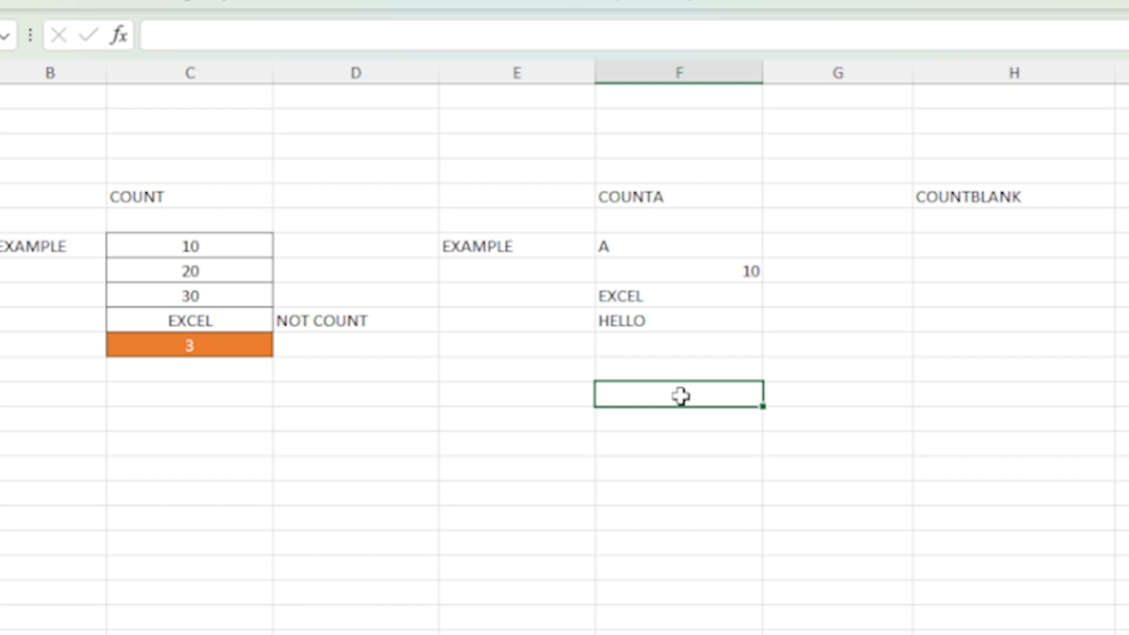
{"action": "type", "text": "=CO"}
{"action": "type", "text": "UN"}
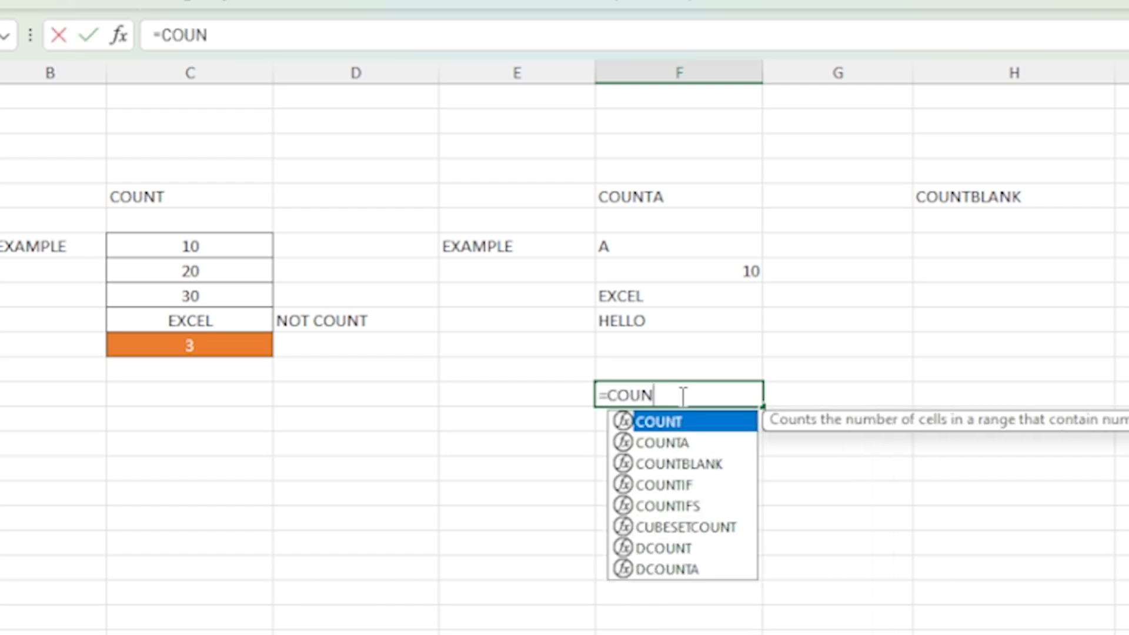
{"action": "key", "text": "Down"}
{"action": "key", "text": "Tab"}
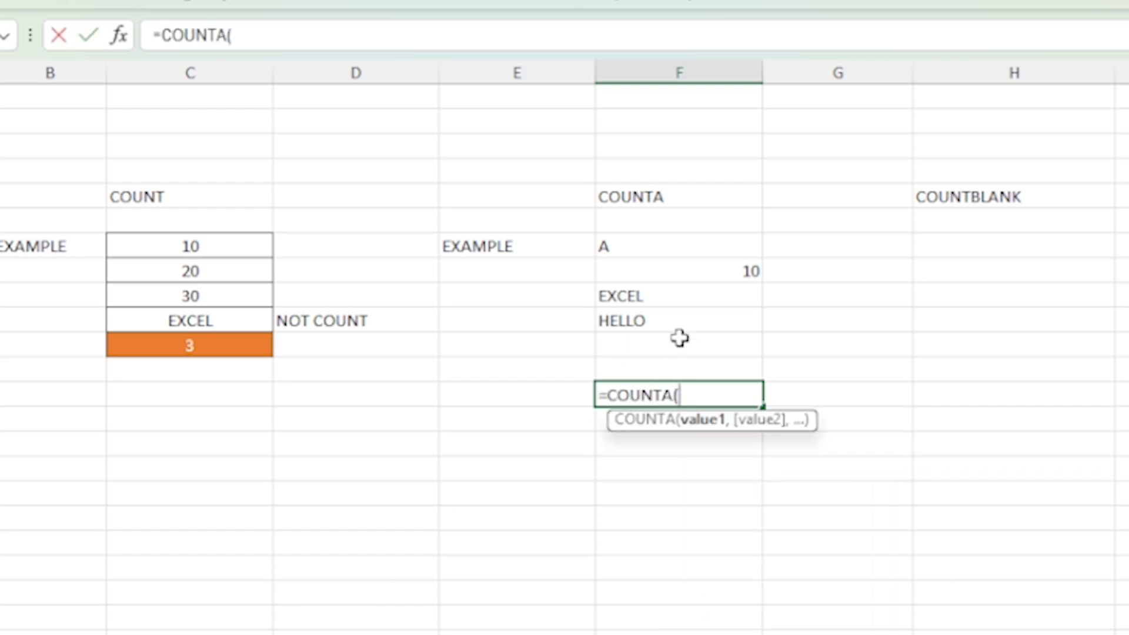
{"action": "left_click_drag", "start_coordinate": [680, 245], "coordinate": [693, 365]}
{"action": "type", "text": ")"}
{"action": "key", "text": "Return"}
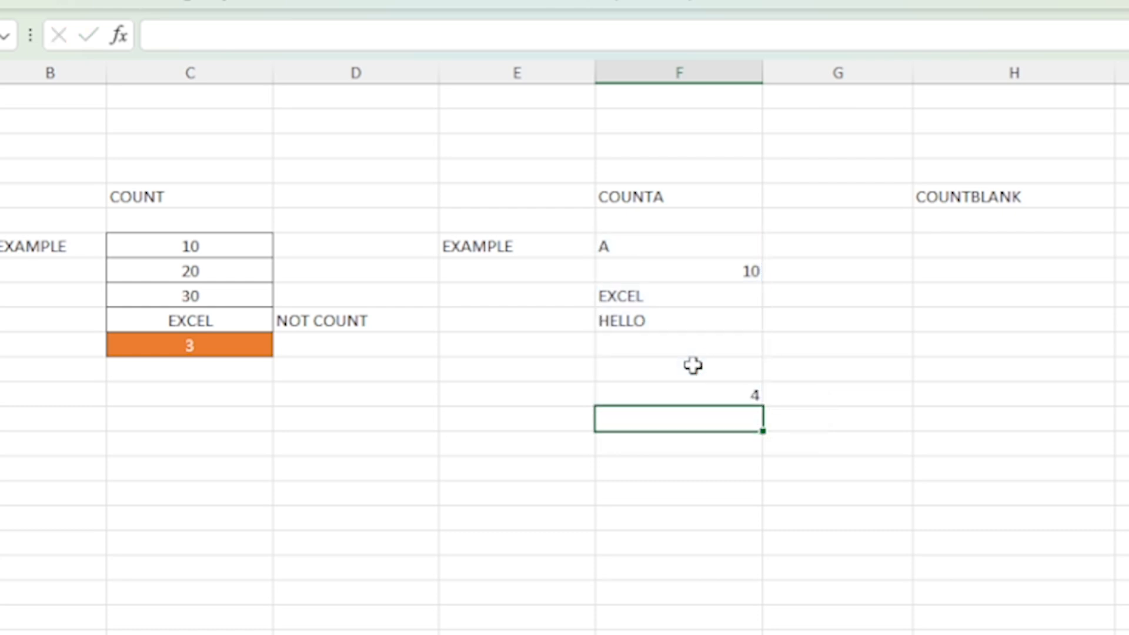
Step: Add borders around every cell of the COUNTA data in F37:F42 and the result in F43
{"action": "left_click", "coordinate": [689, 388]}
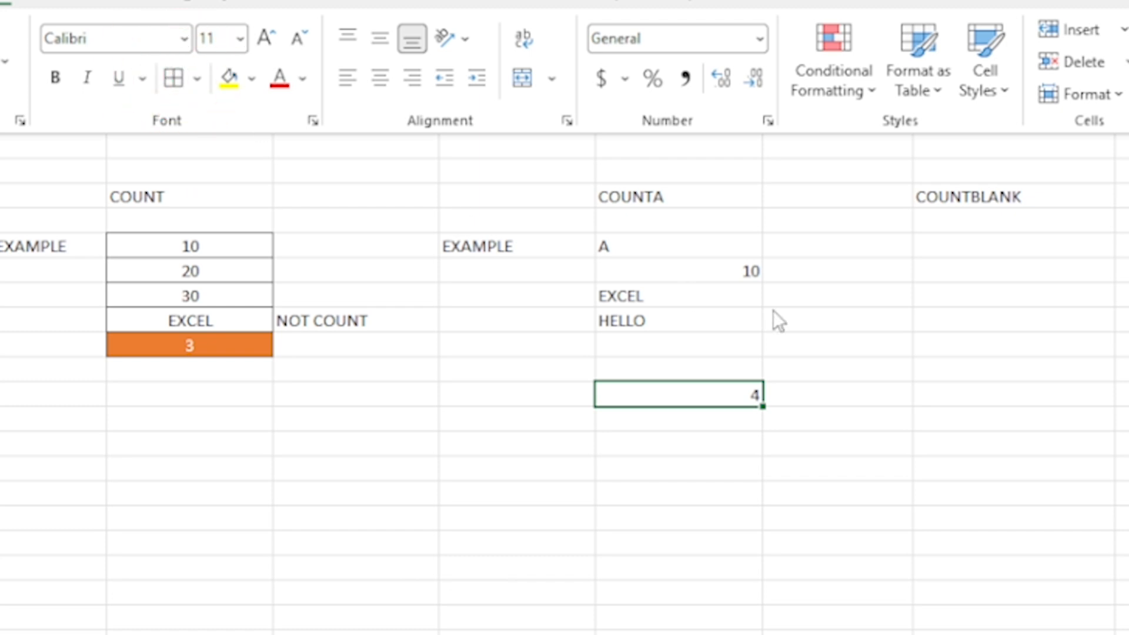
{"action": "left_click_drag", "start_coordinate": [710, 244], "coordinate": [708, 368]}
{"action": "left_click", "coordinate": [33, 8]}
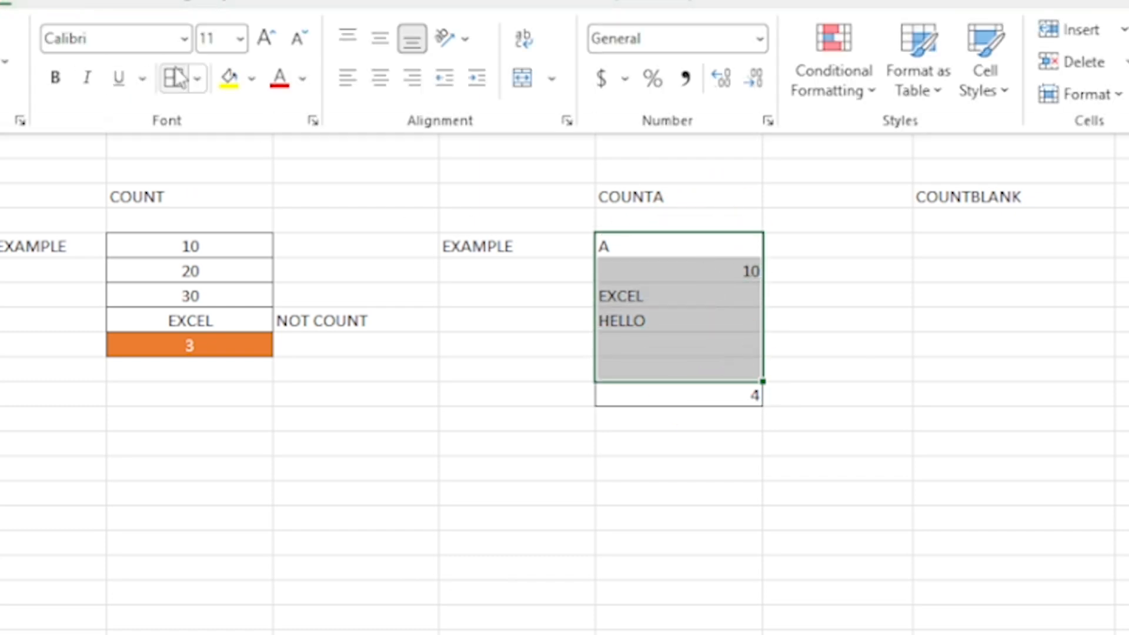
{"action": "left_click", "coordinate": [173, 73]}
{"action": "left_click", "coordinate": [906, 245]}
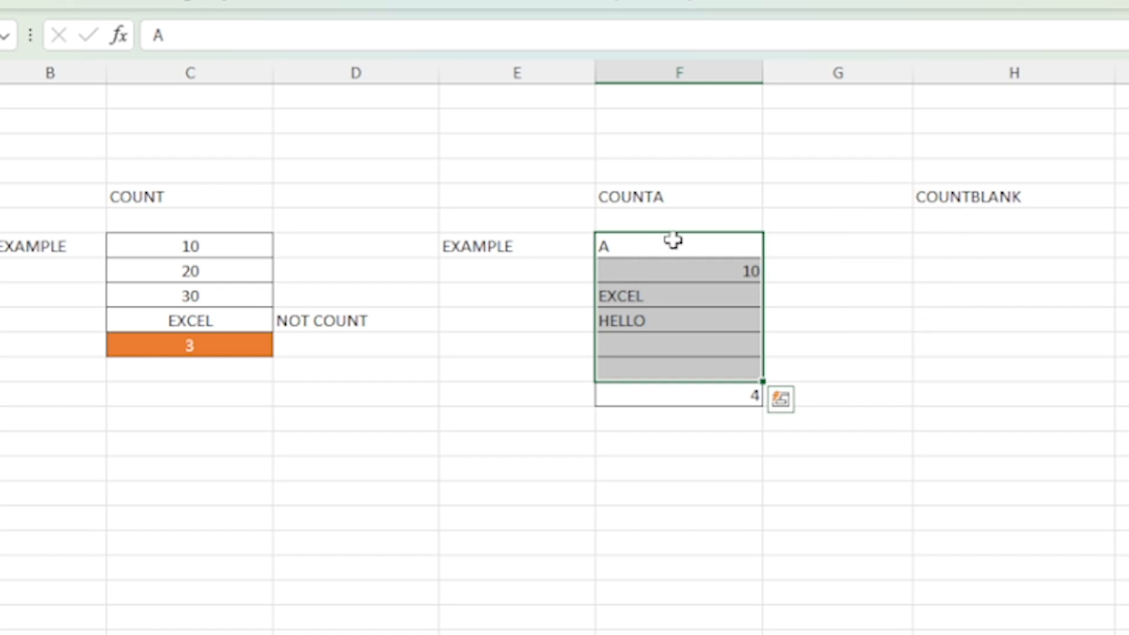
Step: Apply the Good cell style to the filled COUNTA sample cells F37:F40
{"action": "left_click_drag", "start_coordinate": [675, 244], "coordinate": [700, 317]}
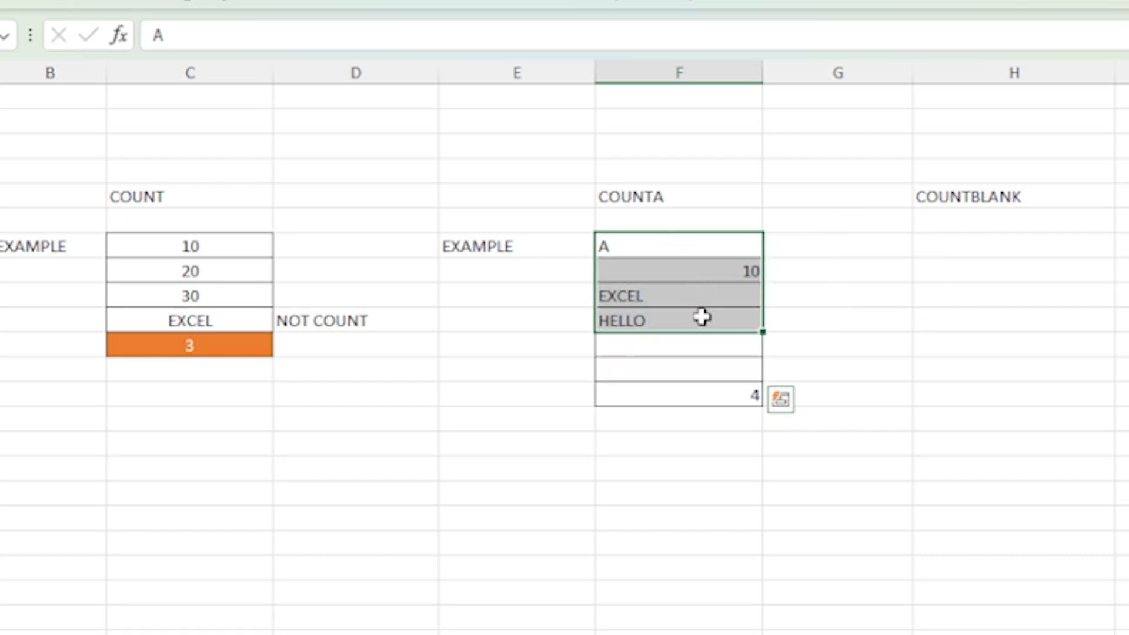
{"action": "left_click", "coordinate": [235, 7]}
{"action": "left_click", "coordinate": [1008, 86]}
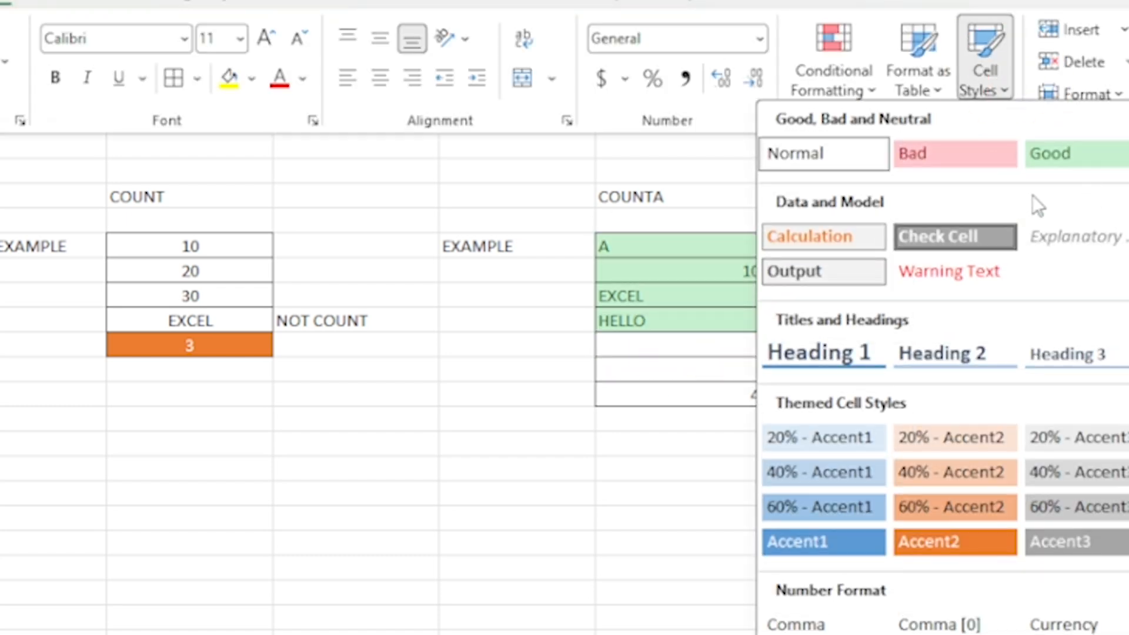
{"action": "left_click", "coordinate": [1095, 152]}
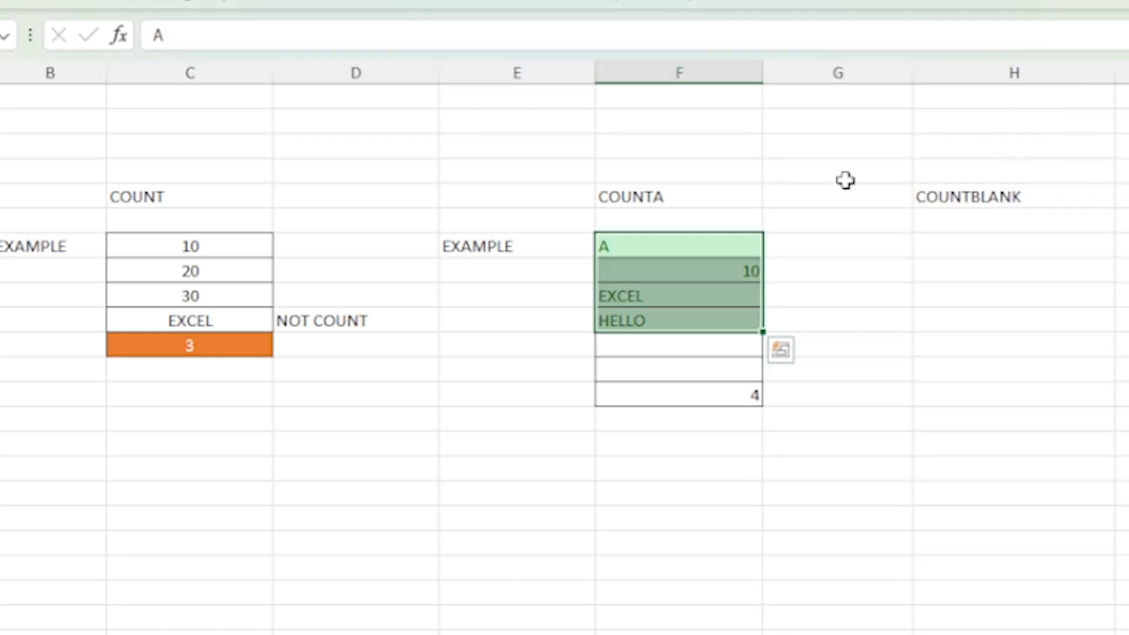
Step: Apply the Bad cell style to the blank cells F41:F42, then select the COUNTA result cell
{"action": "left_click_drag", "start_coordinate": [691, 342], "coordinate": [703, 365]}
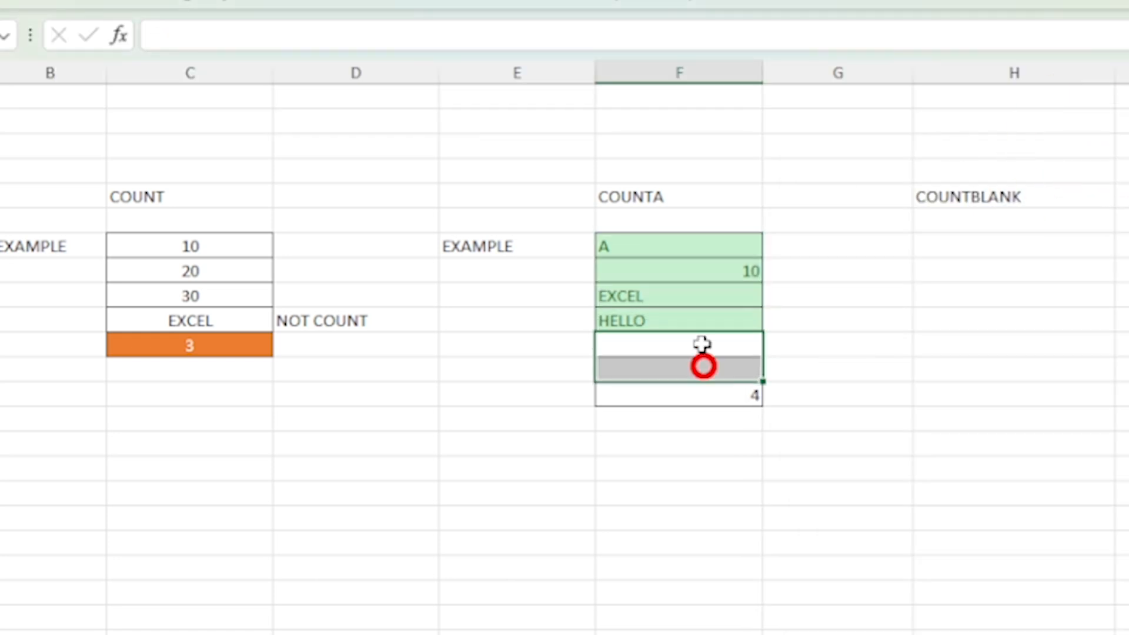
{"action": "left_click", "coordinate": [38, 6]}
{"action": "left_click", "coordinate": [998, 92]}
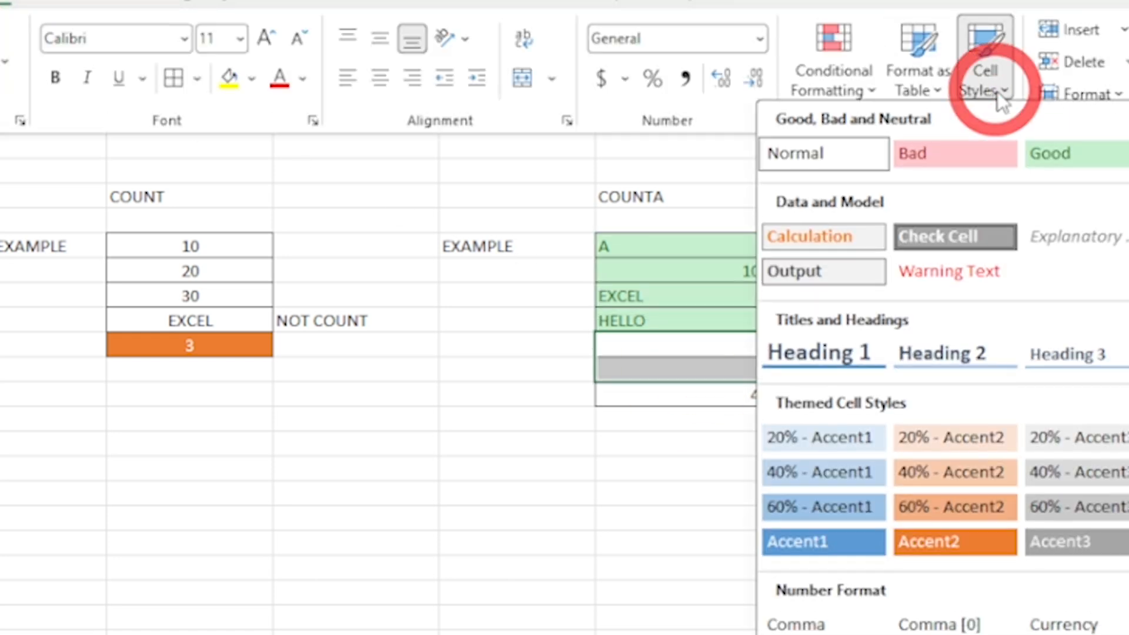
{"action": "left_click", "coordinate": [973, 154]}
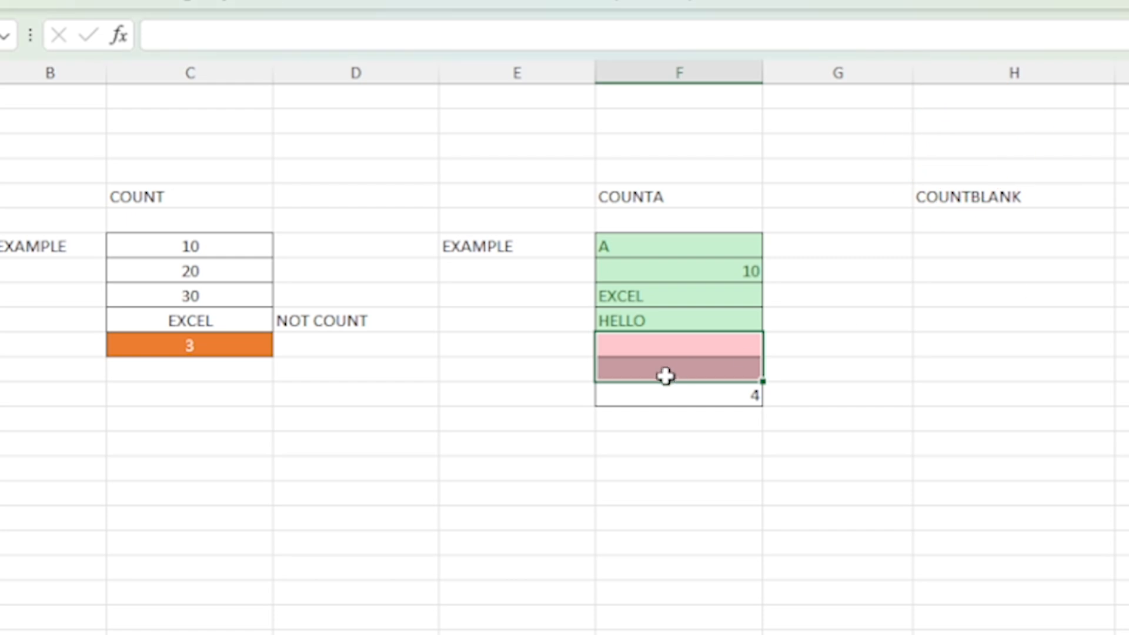
{"action": "left_click", "coordinate": [707, 395]}
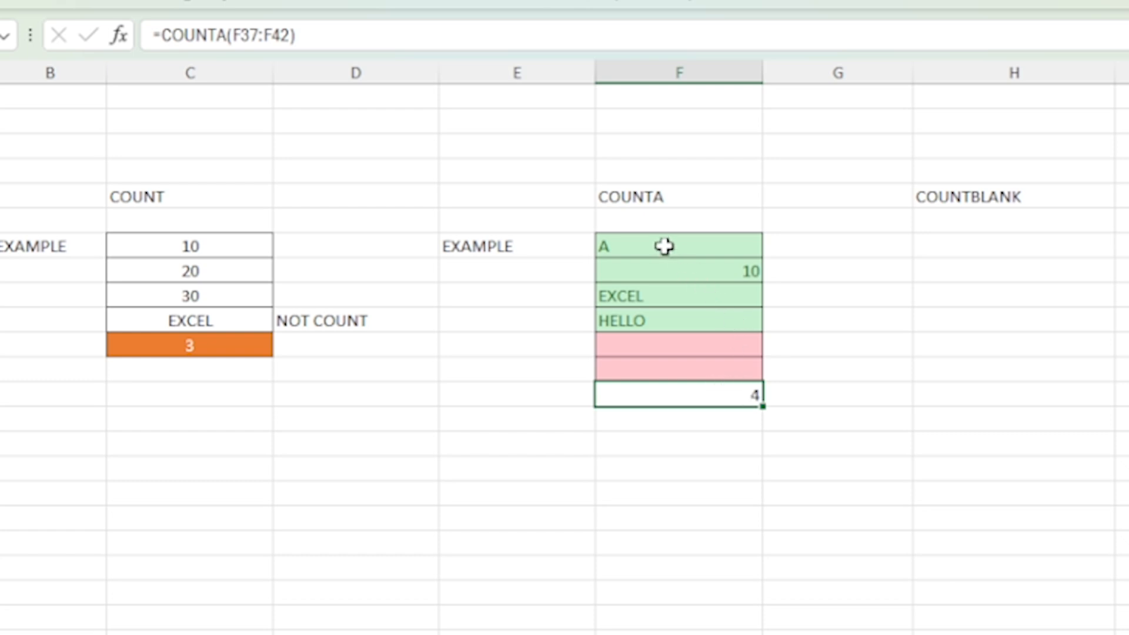
Step: Copy the formatted COUNTA sample data from F37:F42 to H37:H42 under the COUNTBLANK heading
{"action": "left_click_drag", "start_coordinate": [663, 246], "coordinate": [685, 382]}
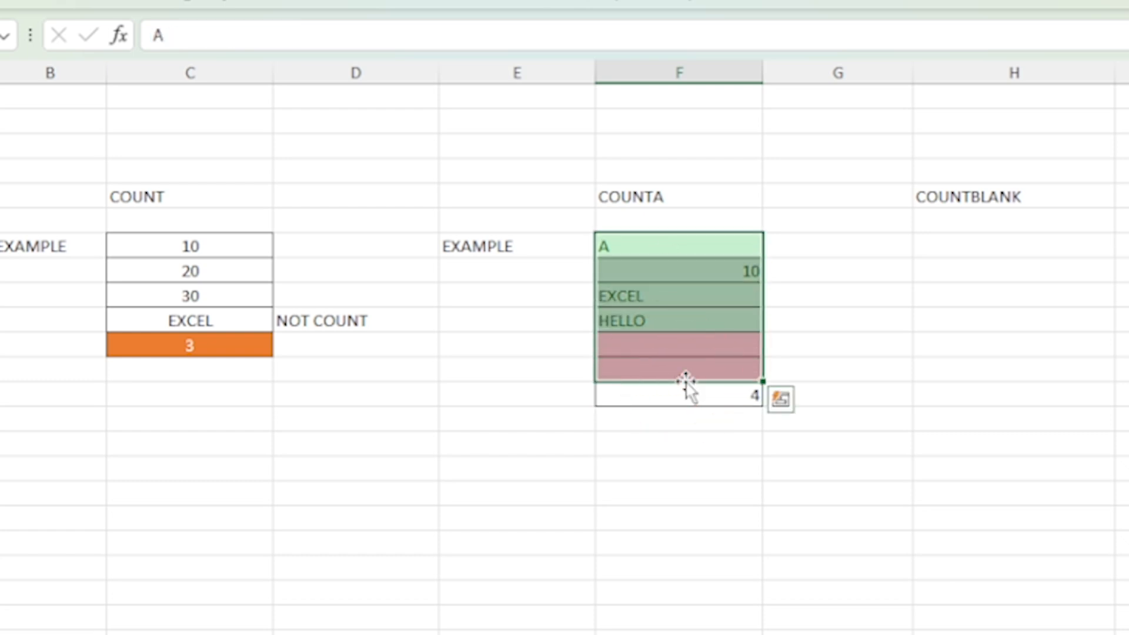
{"action": "key", "text": "ctrl+c"}
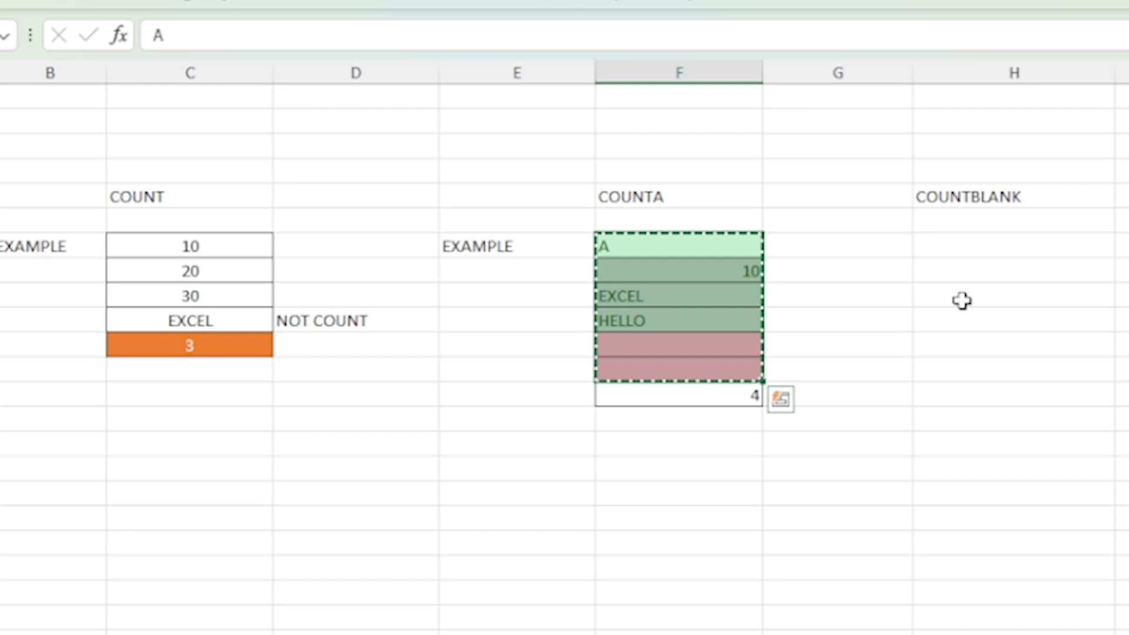
{"action": "right_click", "coordinate": [981, 247]}
{"action": "left_click", "coordinate": [1035, 244]}
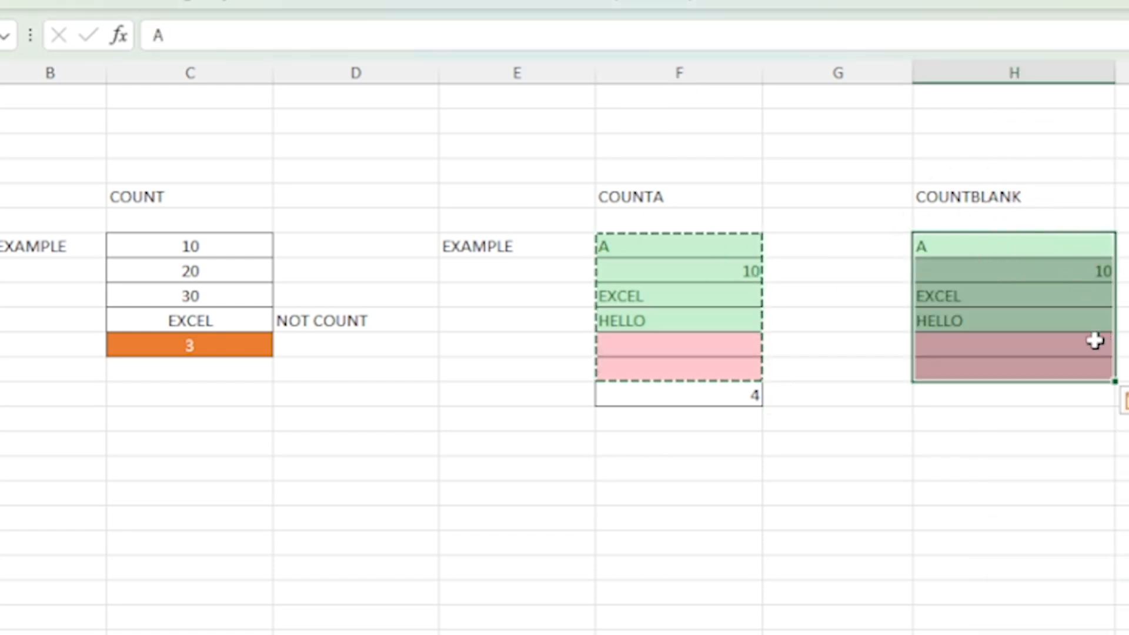
Step: Move the EXAMPLE label from E37 to G37, beside the COUNTBLANK data
{"action": "left_click", "coordinate": [510, 250]}
{"action": "key", "text": "ctrl+x"}
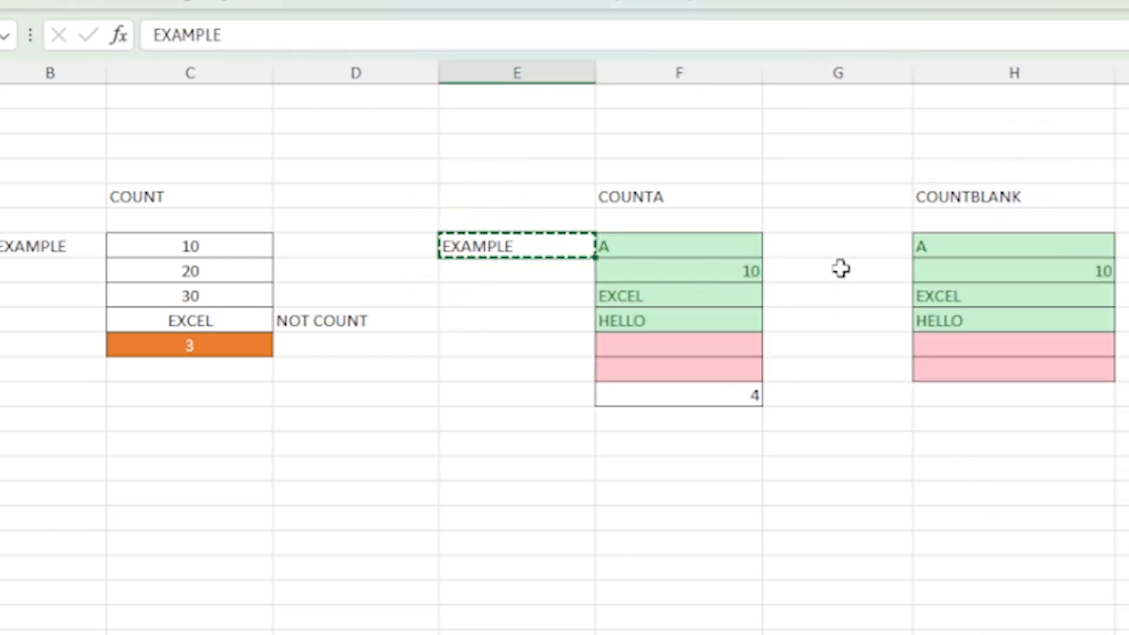
{"action": "left_click", "coordinate": [852, 247]}
{"action": "key", "text": "ctrl+v"}
{"action": "left_click", "coordinate": [875, 341]}
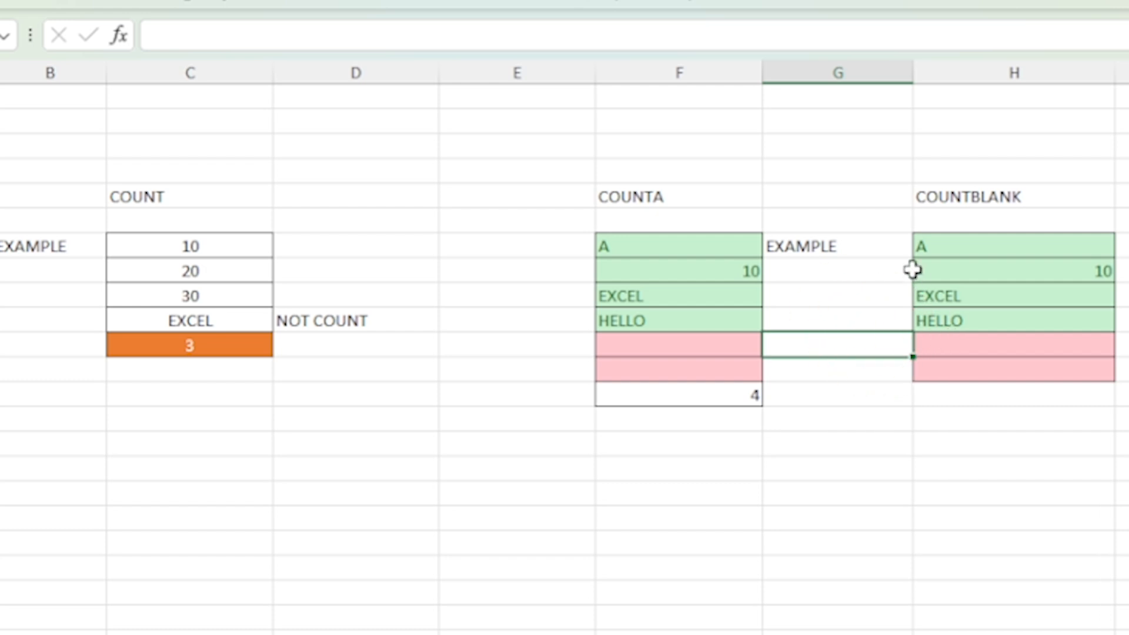
Step: Apply the Accent1 cell style to the COUNTA result in F43
{"action": "left_click", "coordinate": [1005, 248]}
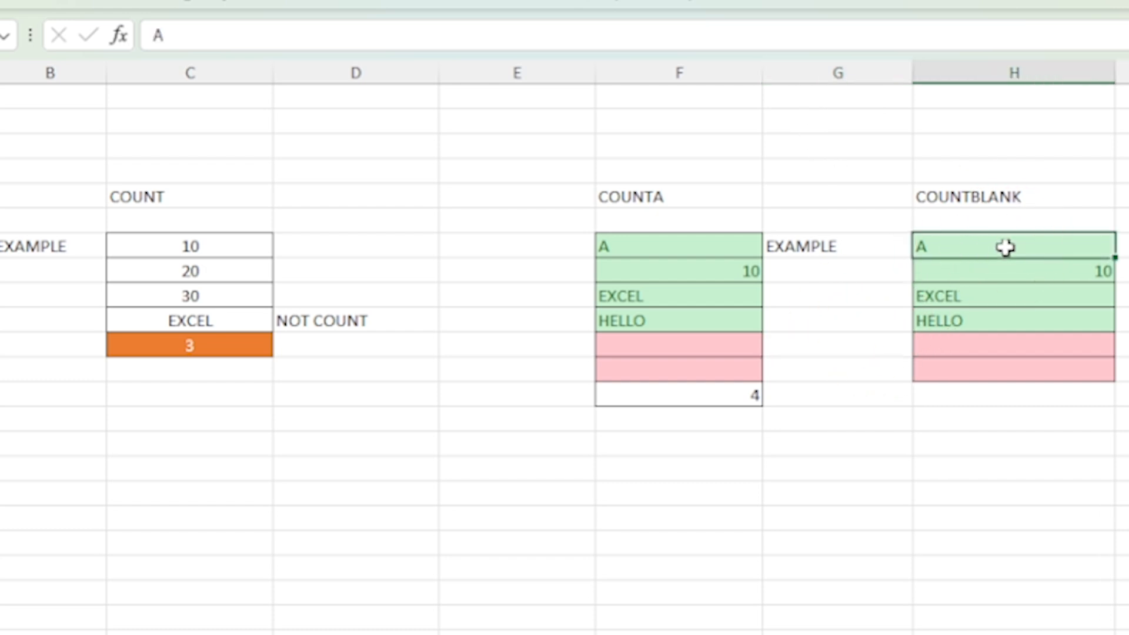
{"action": "left_click", "coordinate": [1015, 405]}
{"action": "left_click", "coordinate": [731, 398]}
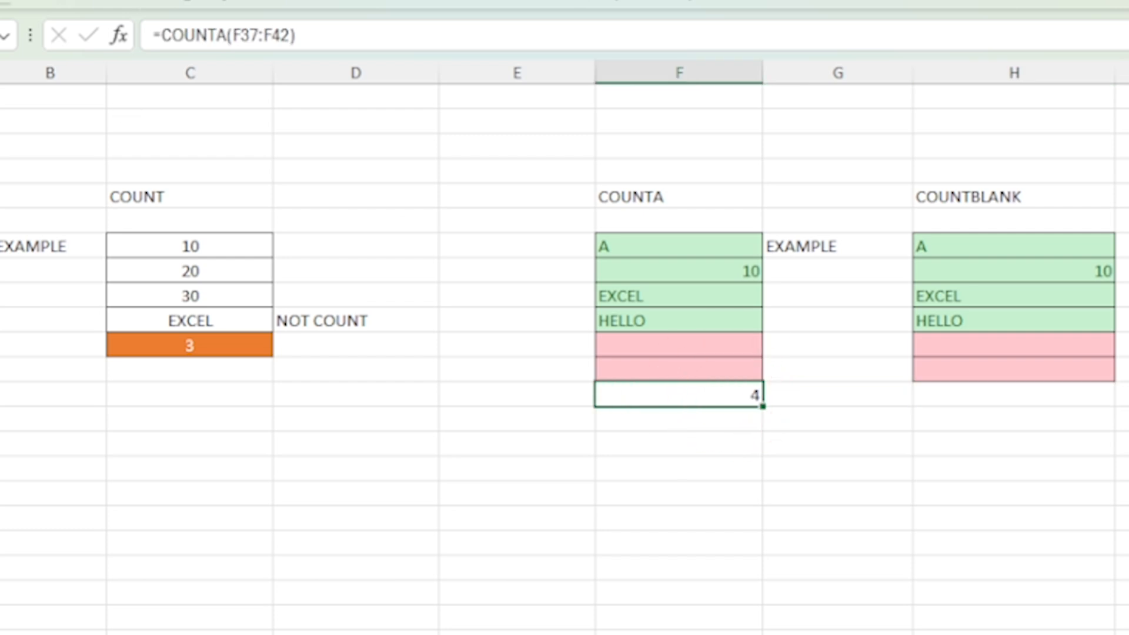
{"action": "left_click", "coordinate": [9, 5]}
{"action": "left_click", "coordinate": [987, 83]}
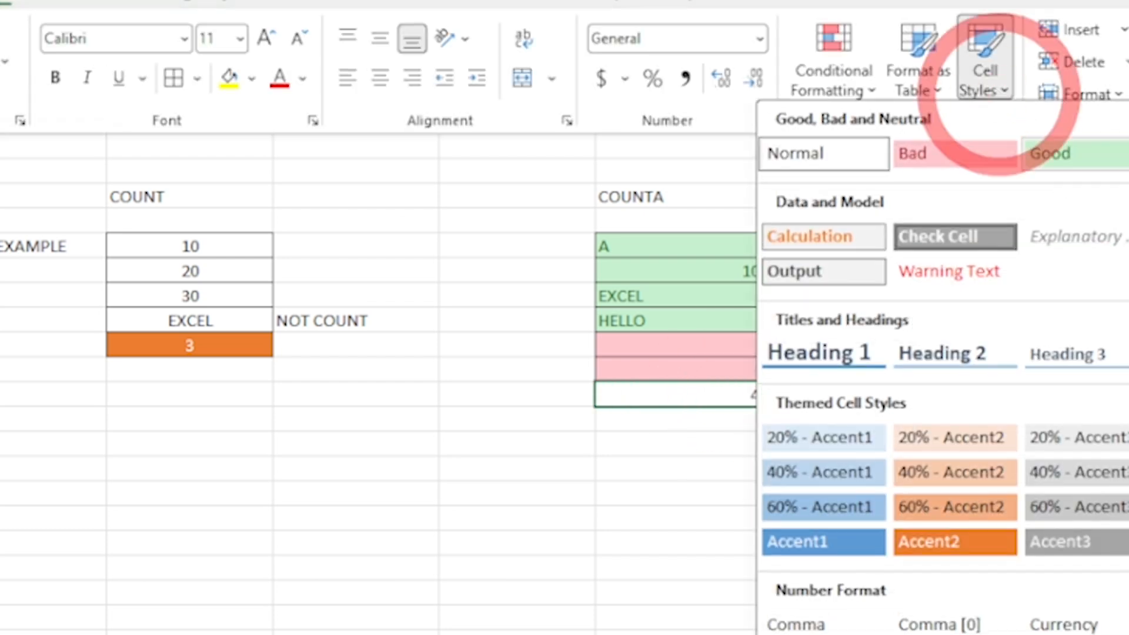
{"action": "left_click", "coordinate": [857, 542]}
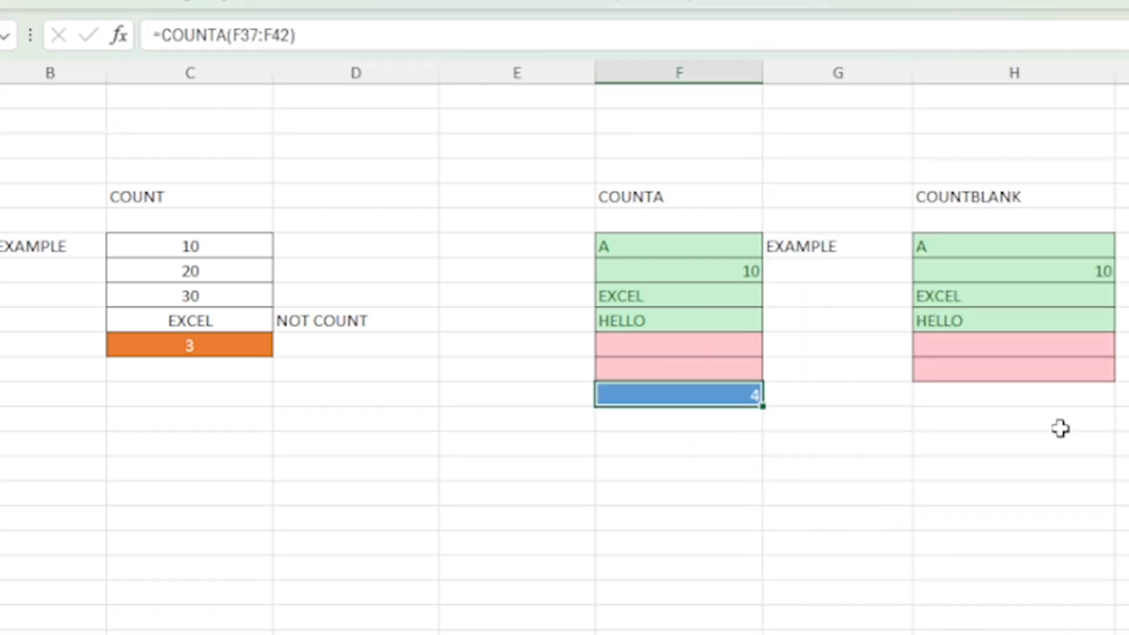
Step: Try a dark blue accent cell style on the empty result cell H43
{"action": "left_click", "coordinate": [1033, 421]}
{"action": "left_click", "coordinate": [1043, 398]}
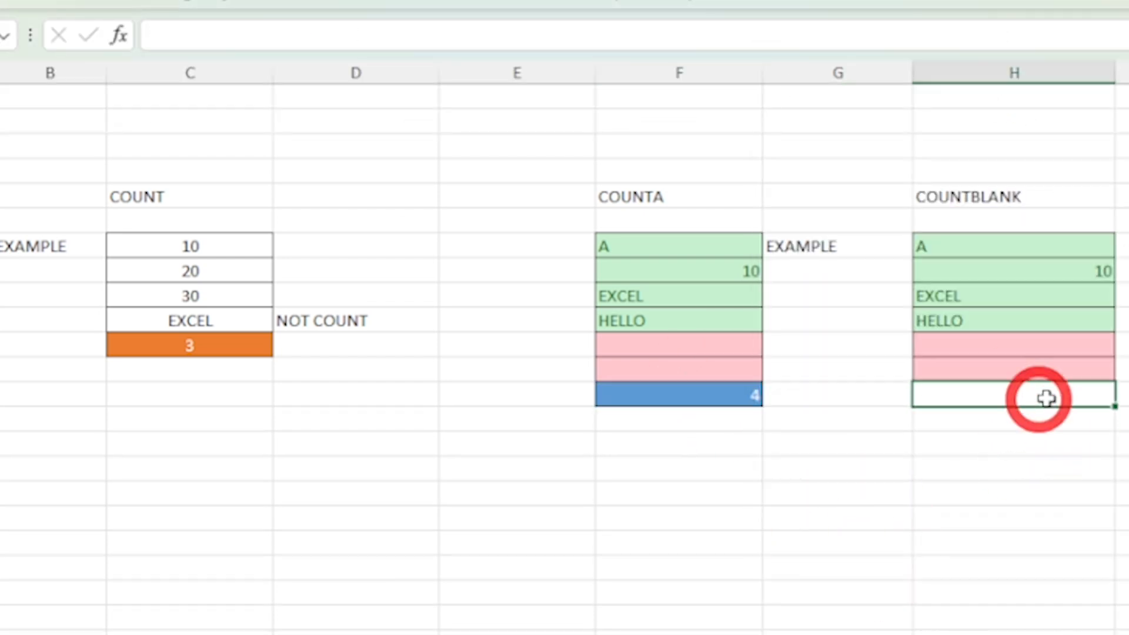
{"action": "left_click", "coordinate": [75, 10]}
{"action": "left_click", "coordinate": [1005, 94]}
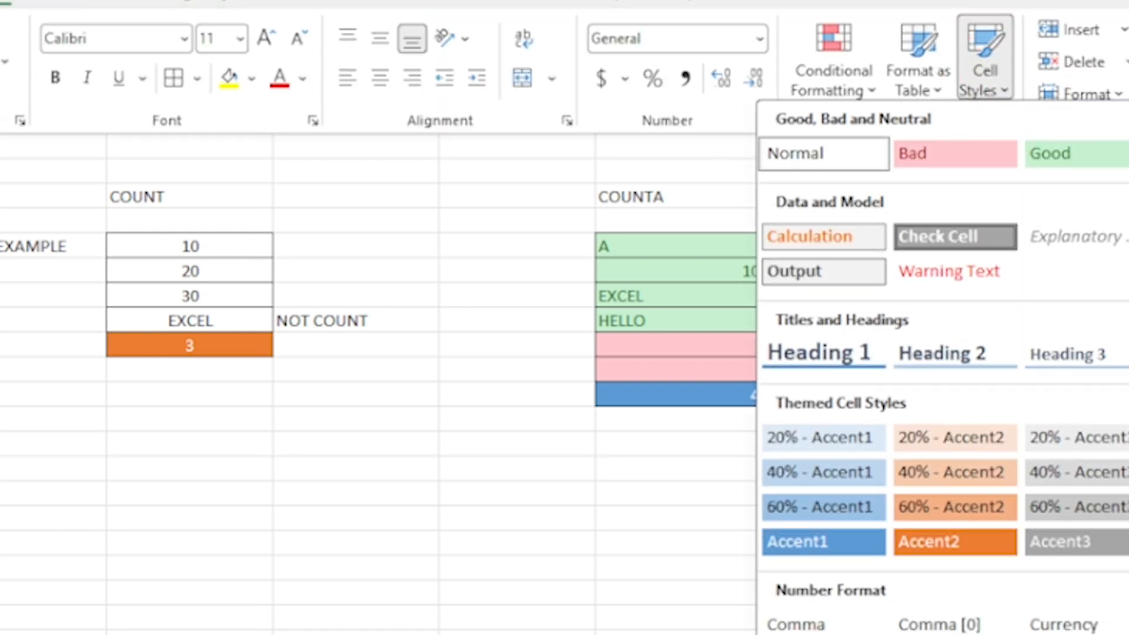
{"action": "left_click", "coordinate": [823, 541]}
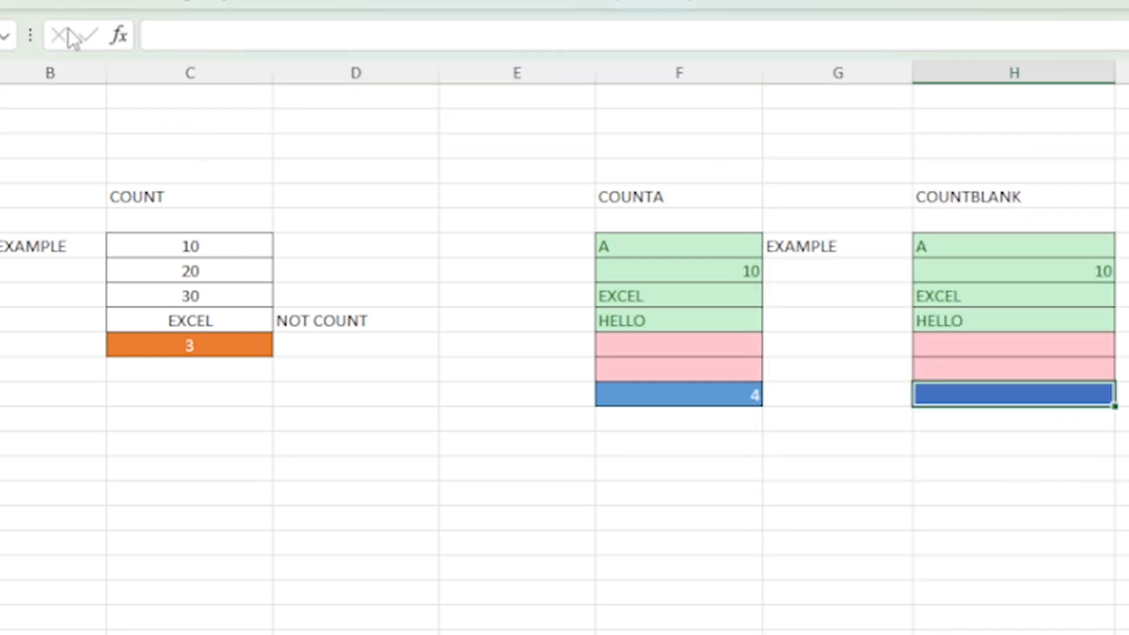
Step: Apply a green accent cell style to H43, the result cell below the COUNTBLANK data
{"action": "left_click", "coordinate": [75, 10]}
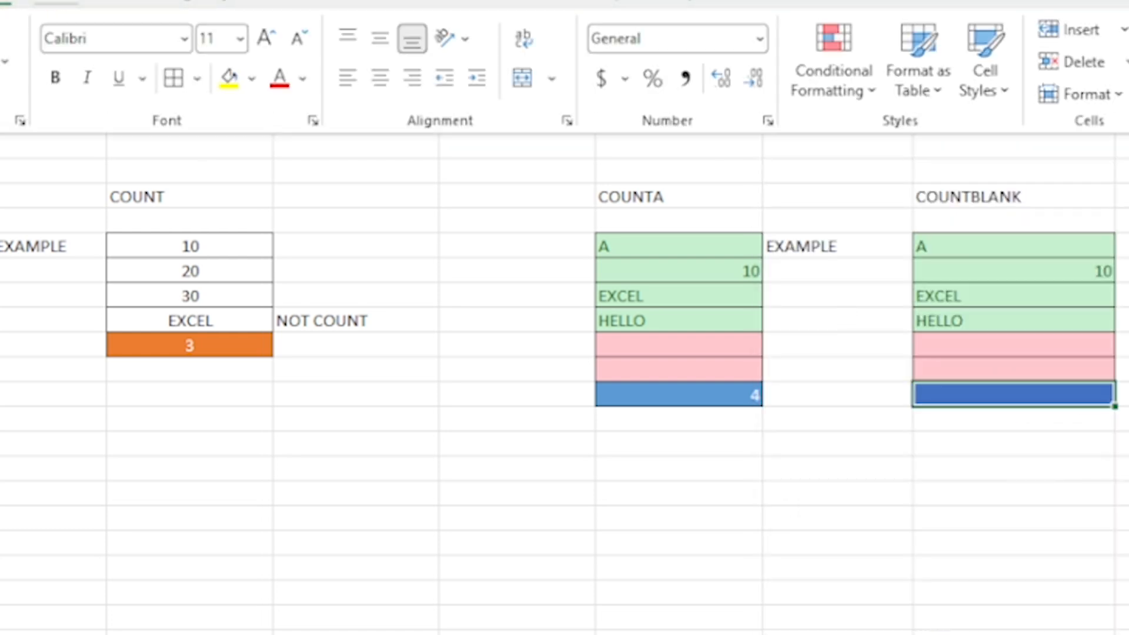
{"action": "left_click", "coordinate": [1004, 94]}
{"action": "left_click", "coordinate": [1128, 541]}
{"action": "left_click", "coordinate": [1025, 431]}
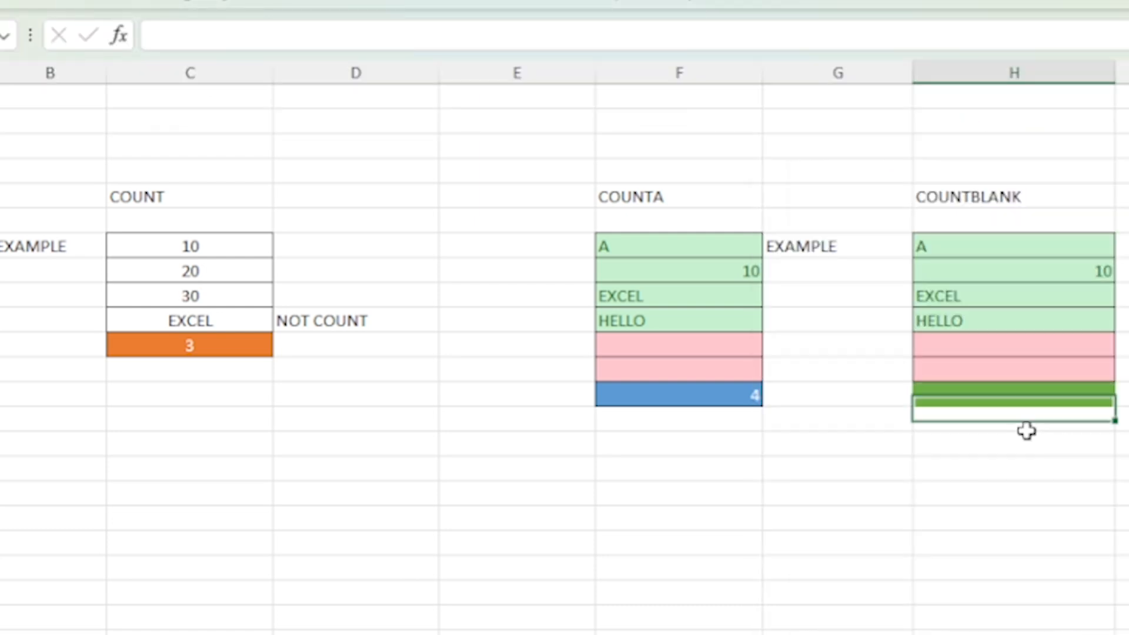
Step: Enter =COUNTBLANK(H37:H42) in cell H43 and select the cell to check its formula
{"action": "left_click", "coordinate": [1051, 395]}
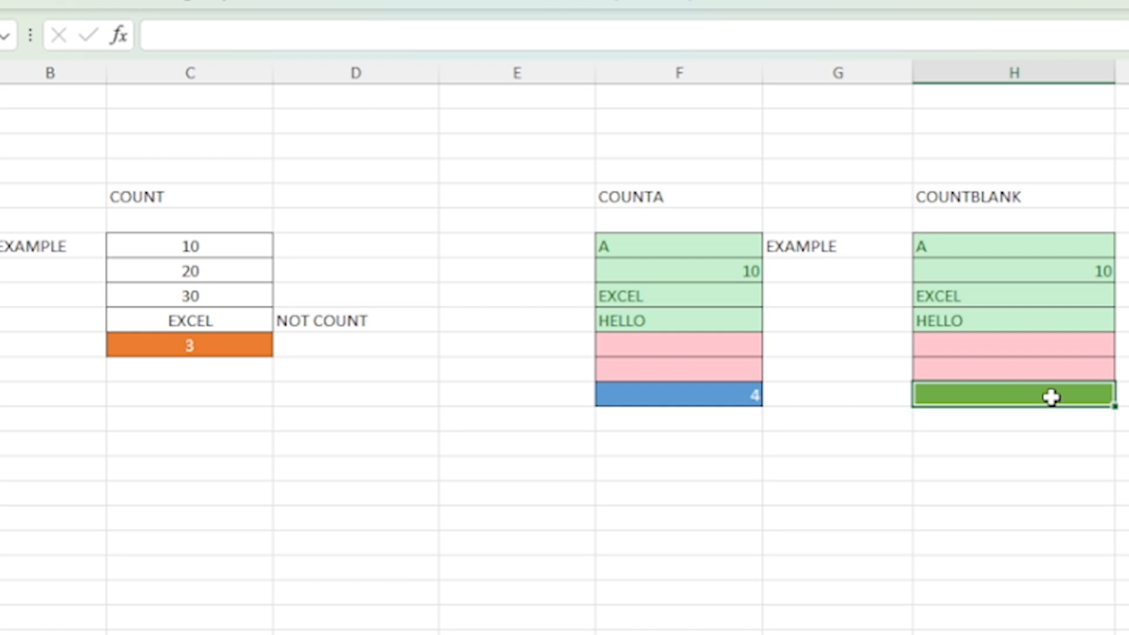
{"action": "type", "text": "=COUNB"}
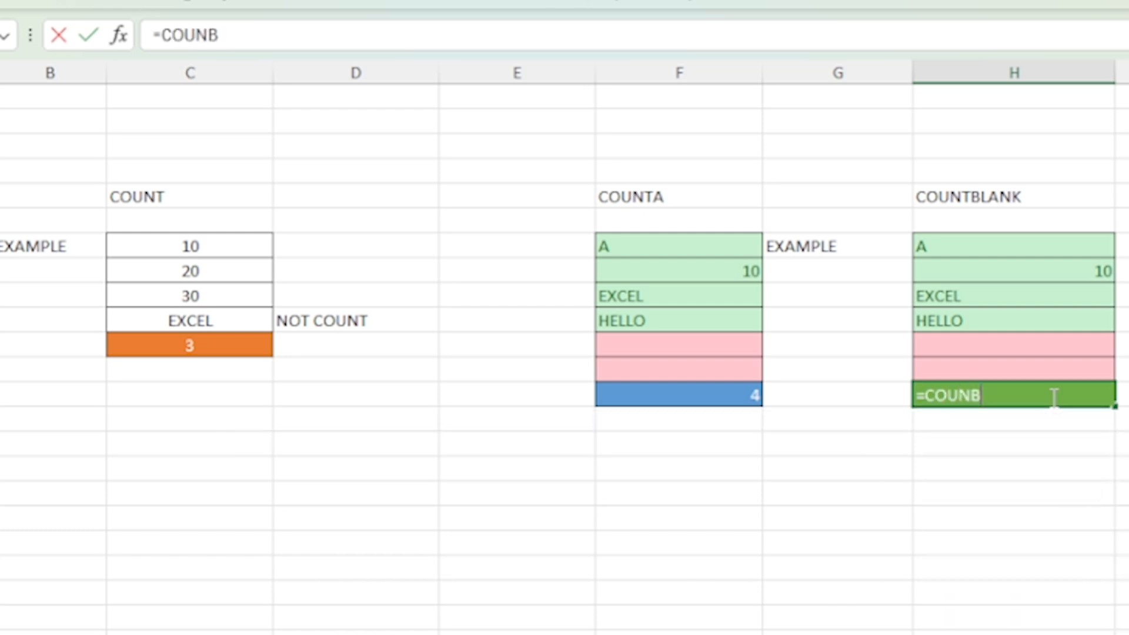
{"action": "key", "text": "BackSpace"}
{"action": "key", "text": "Down"}
{"action": "key", "text": "Down"}
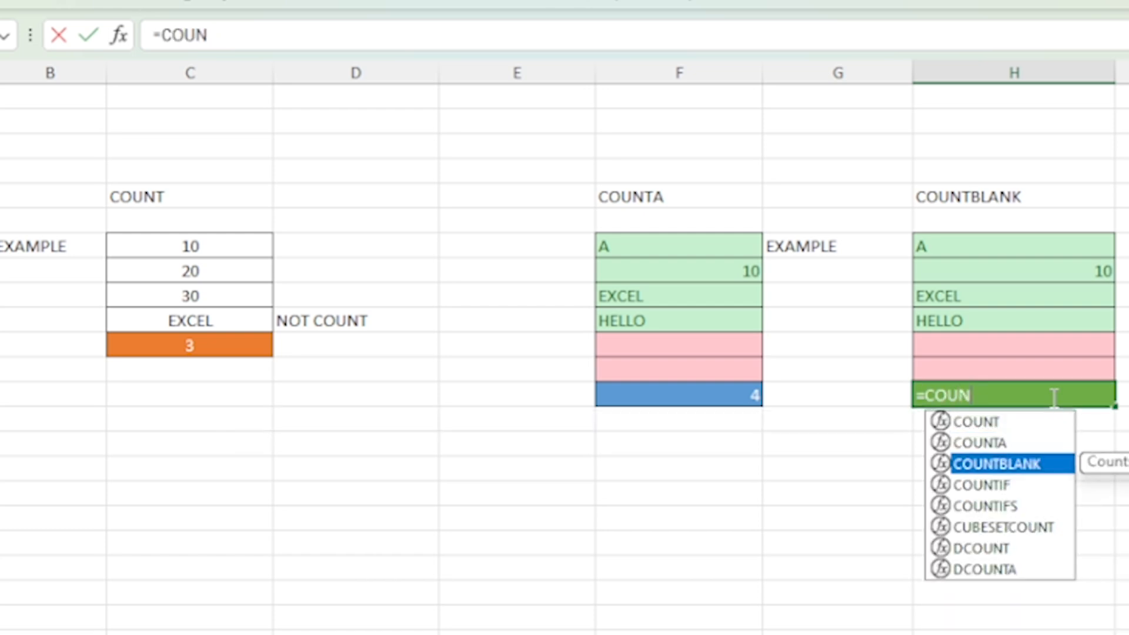
{"action": "key", "text": "Tab"}
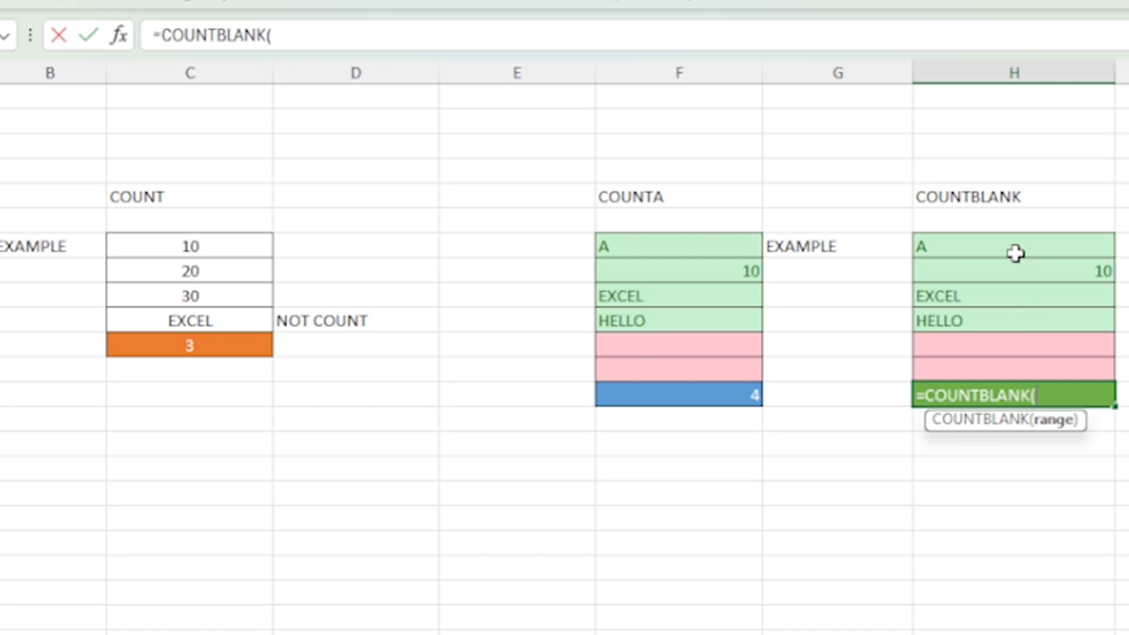
{"action": "left_click_drag", "start_coordinate": [1015, 250], "coordinate": [1017, 366]}
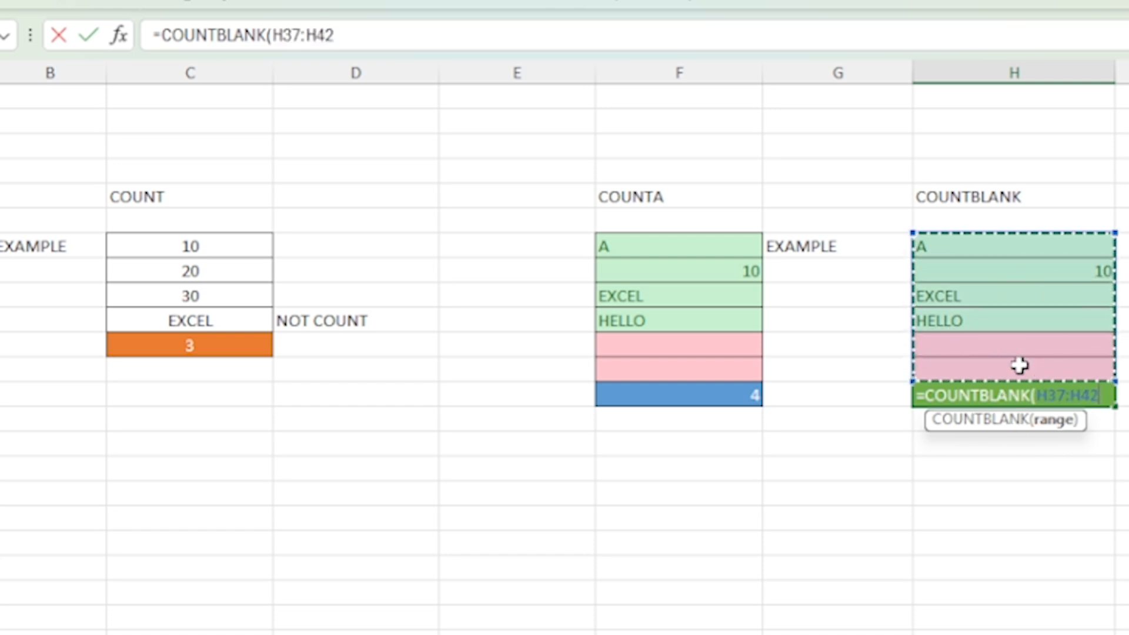
{"action": "type", "text": ")"}
{"action": "key", "text": "Return"}
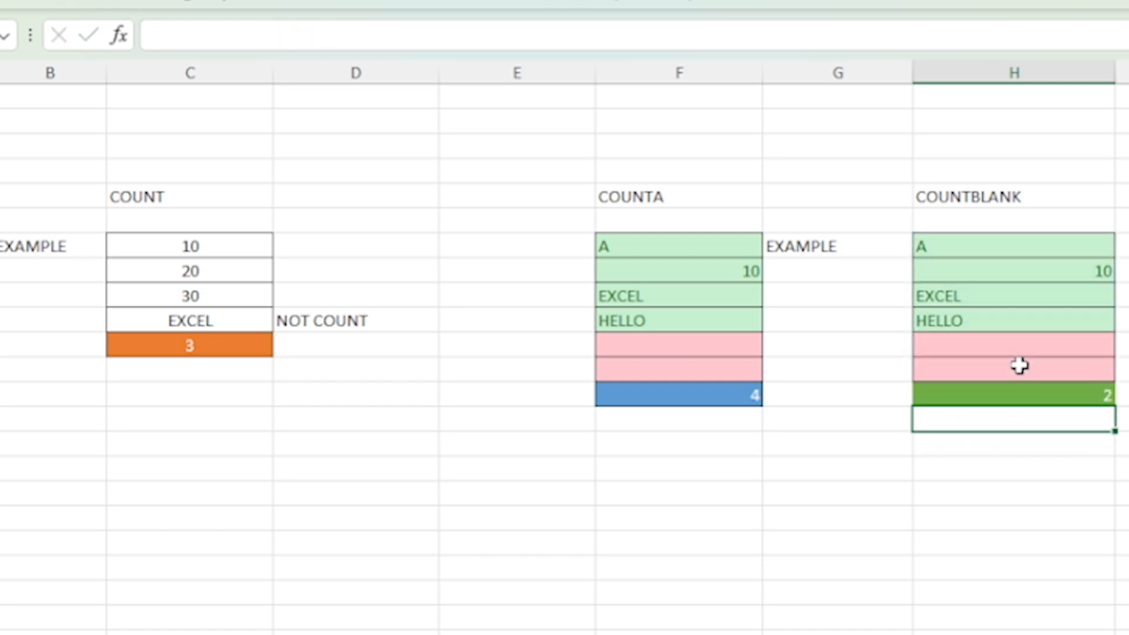
{"action": "left_click", "coordinate": [1013, 392]}
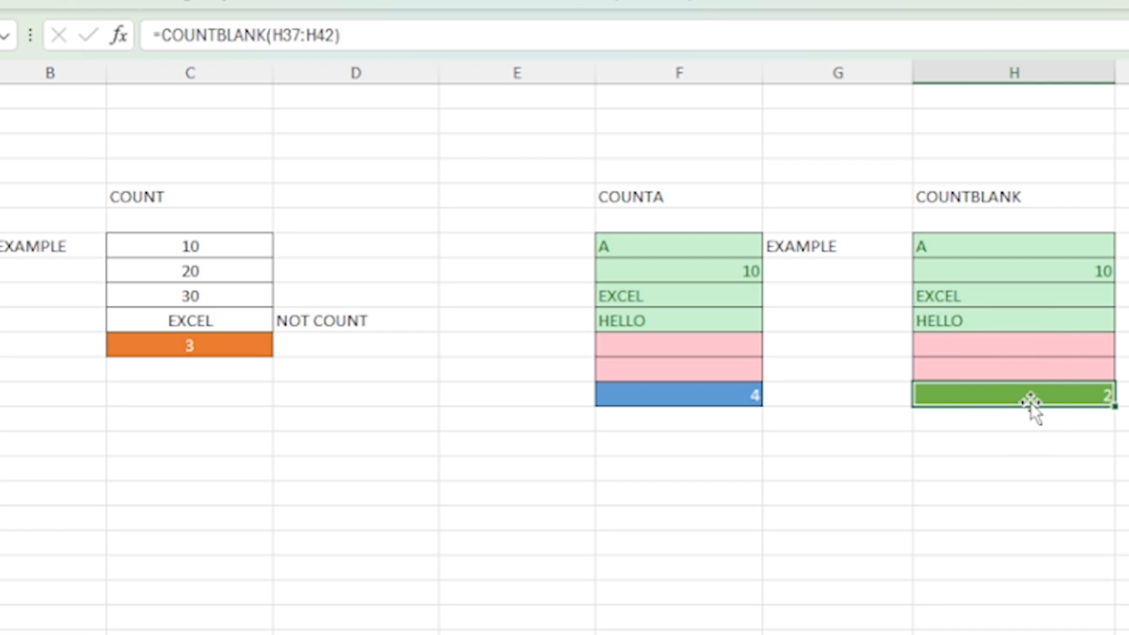
Step: Center the COUNTBLANK result horizontally in cell H43
{"action": "left_click", "coordinate": [4, 1]}
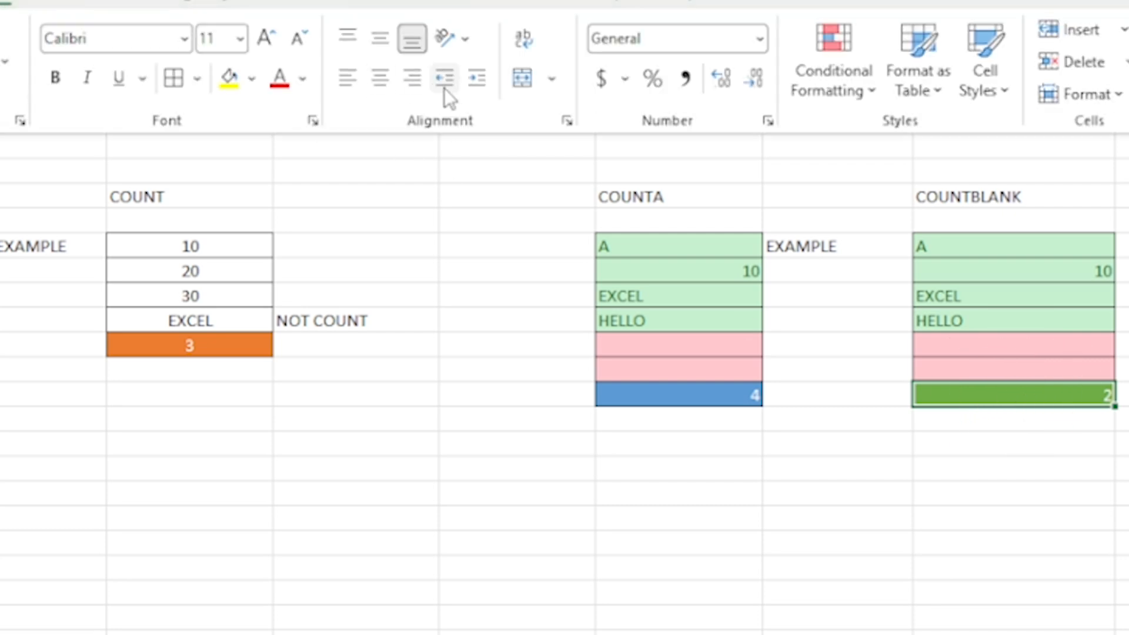
{"action": "left_click", "coordinate": [1062, 394]}
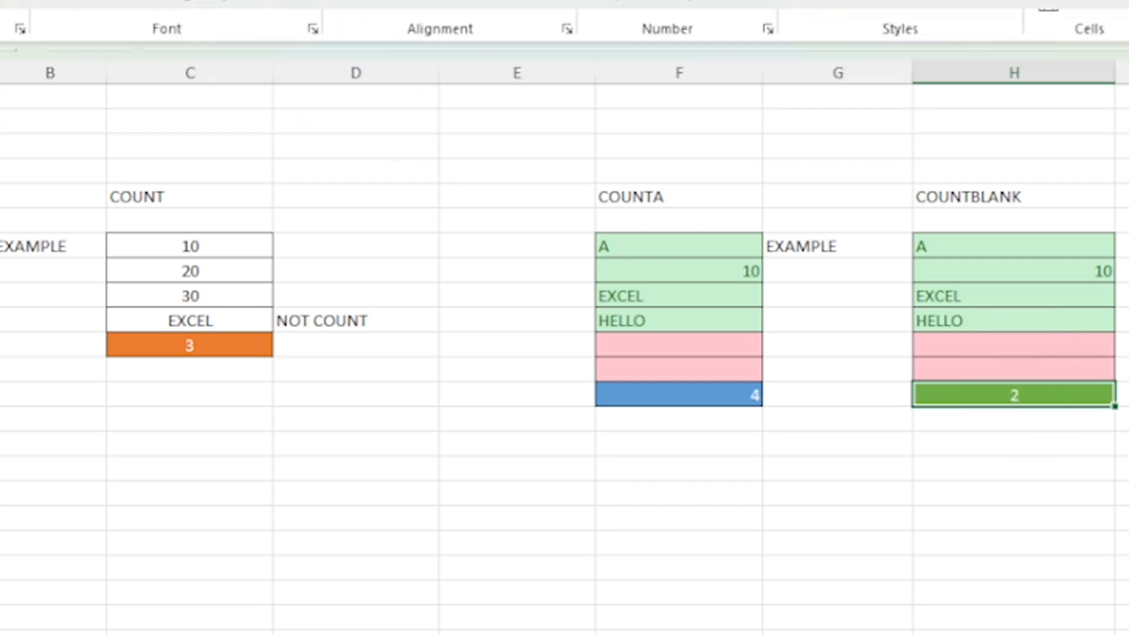
{"action": "left_click", "coordinate": [1064, 347]}
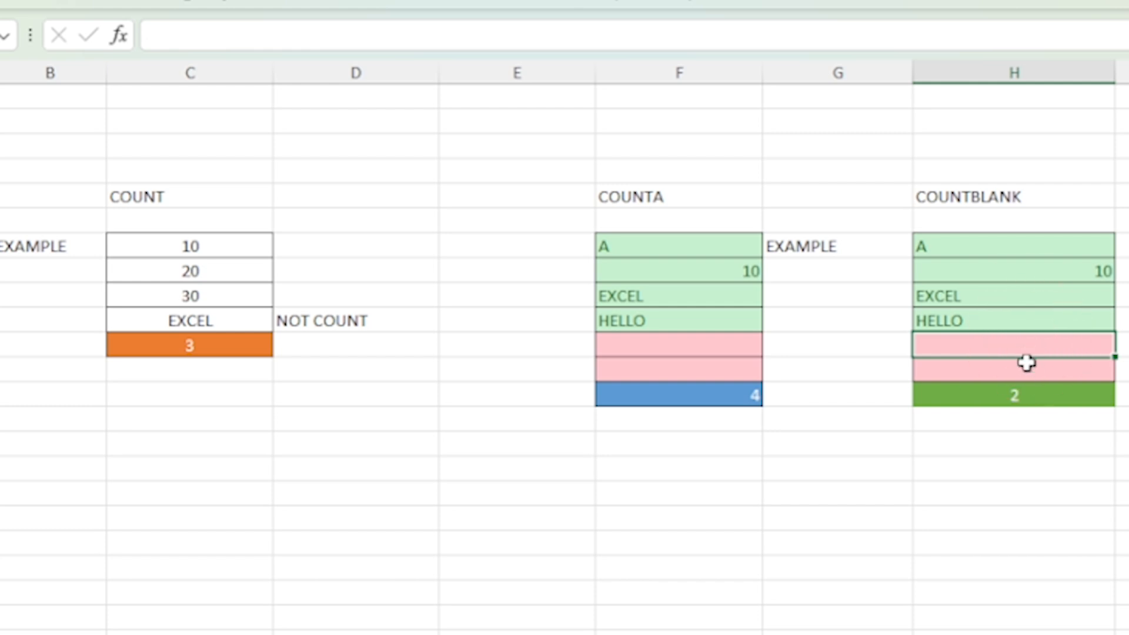
Step: Examine the COUNTA formula in F43 with its range F37:F42, and compare it with the blank cells H41:H42 and the COUNTBLANK formula in H43
{"action": "double_click", "coordinate": [731, 388]}
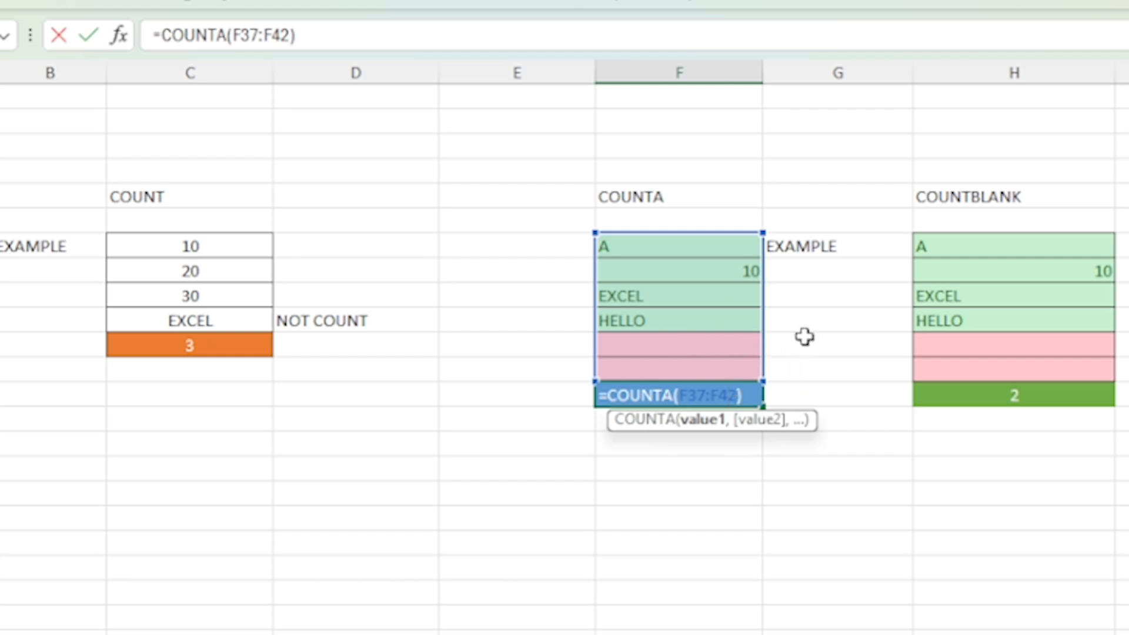
{"action": "key", "text": "Escape"}
{"action": "left_click", "coordinate": [716, 270]}
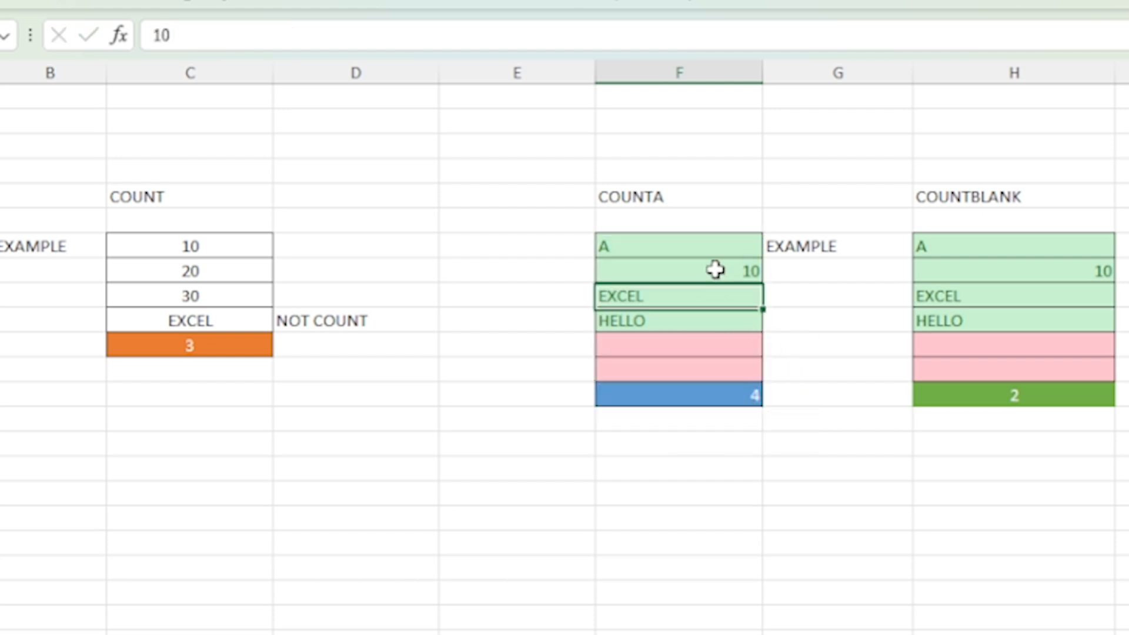
{"action": "double_click", "coordinate": [720, 394]}
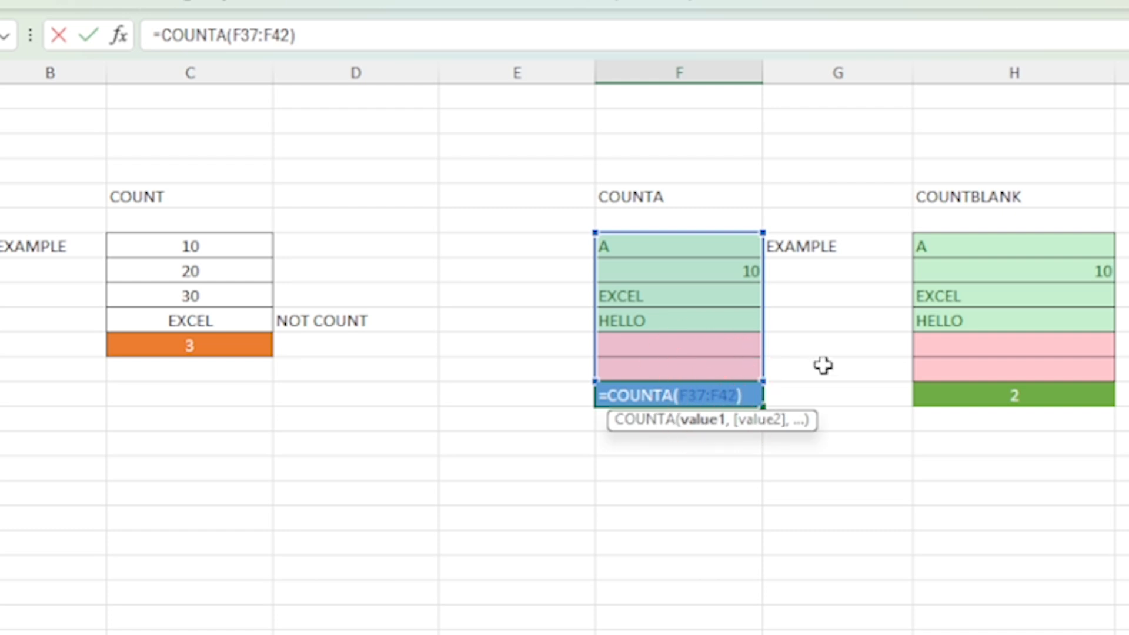
{"action": "key", "text": "Escape"}
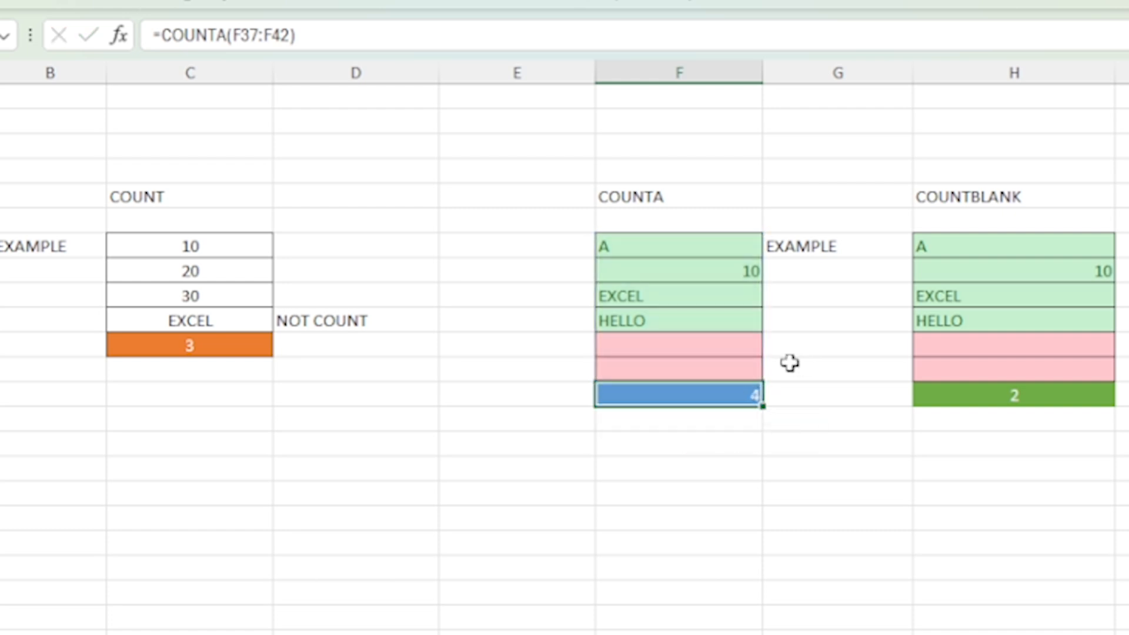
{"action": "left_click", "coordinate": [1013, 351]}
{"action": "left_click_drag", "start_coordinate": [1013, 351], "coordinate": [1016, 361]}
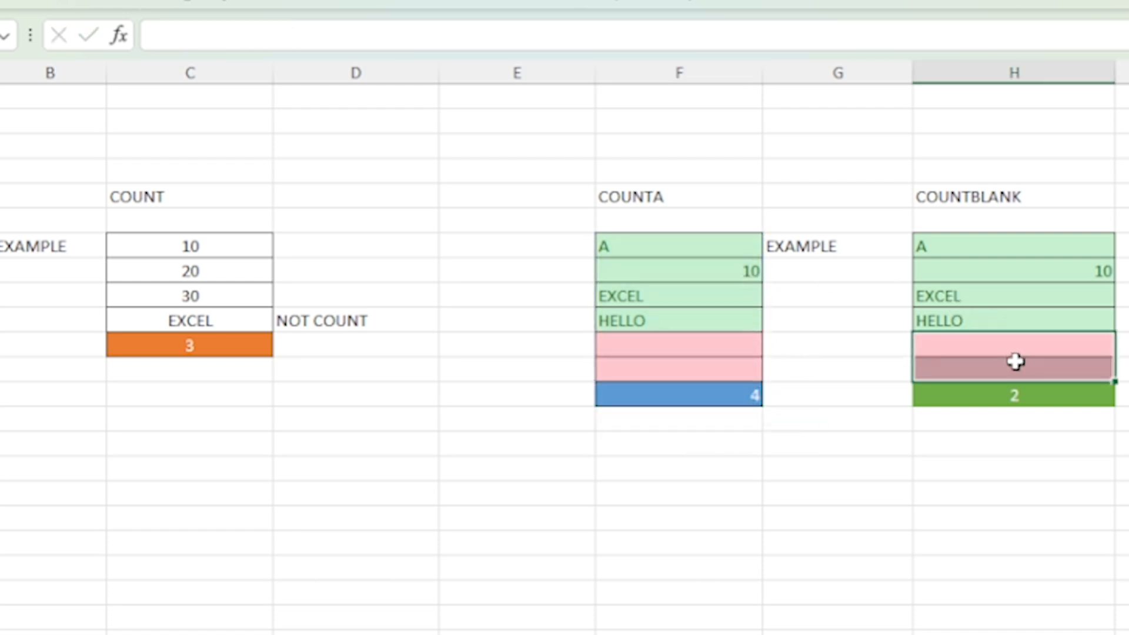
{"action": "left_click", "coordinate": [1028, 390]}
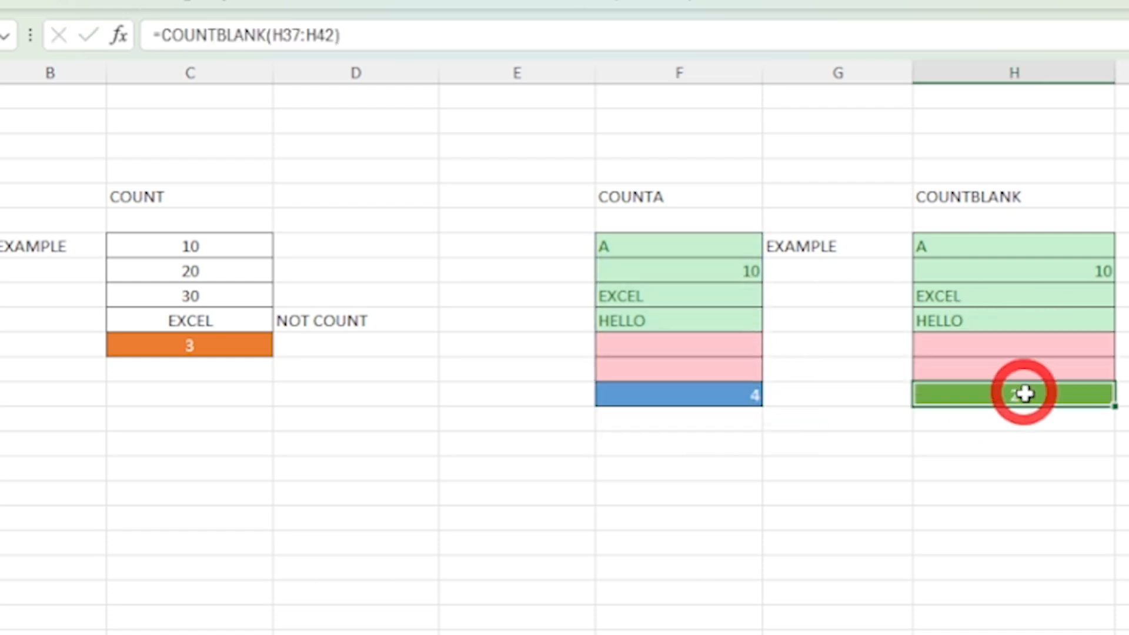
{"action": "left_click", "coordinate": [741, 398]}
{"action": "double_click", "coordinate": [741, 395]}
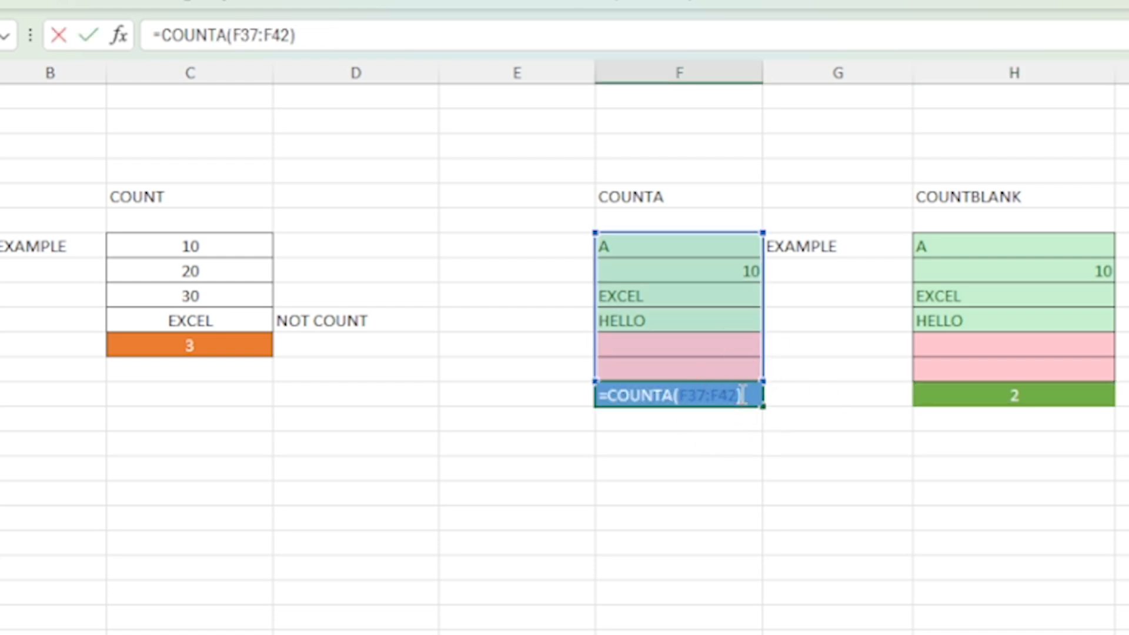
{"action": "left_click", "coordinate": [735, 274]}
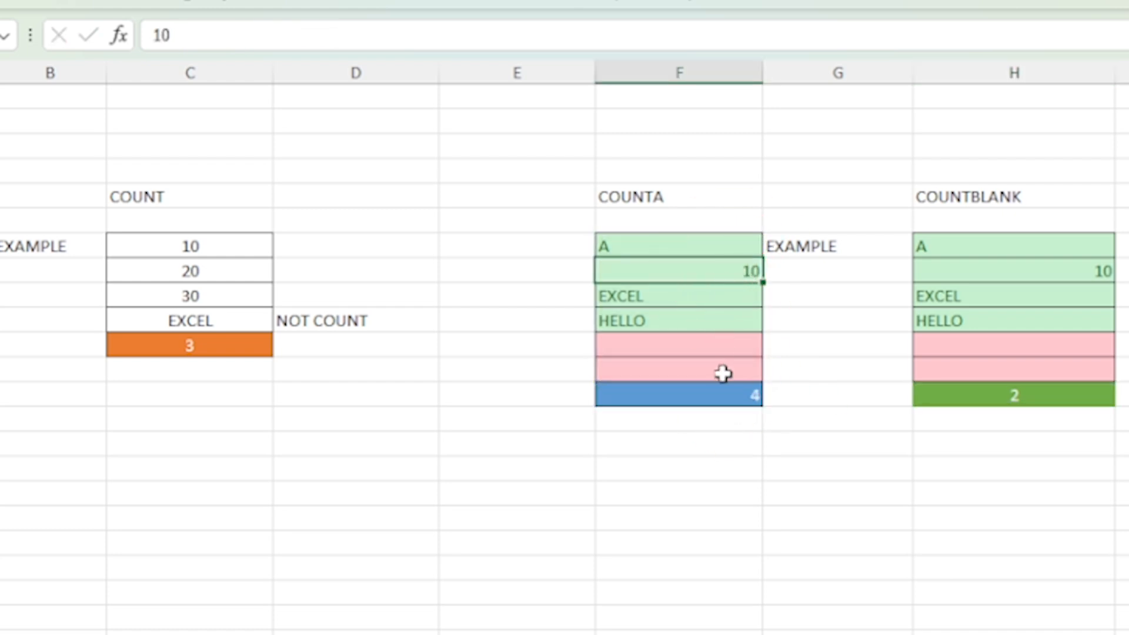
{"action": "left_click_drag", "start_coordinate": [715, 246], "coordinate": [718, 360]}
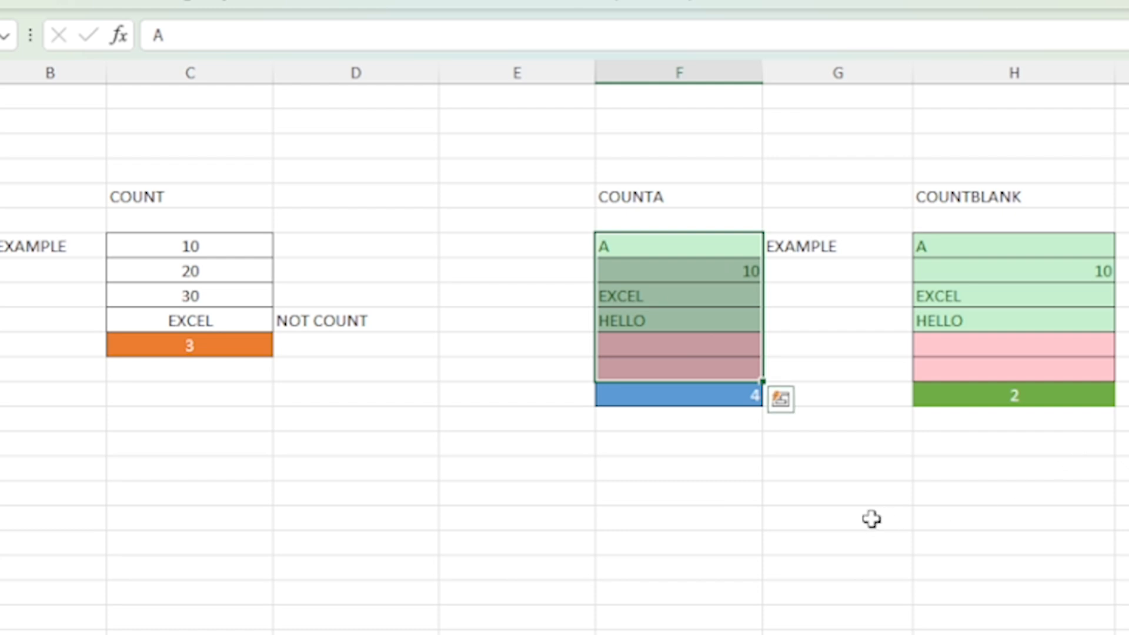
{"action": "left_click", "coordinate": [1041, 394]}
{"action": "left_click_drag", "start_coordinate": [1023, 339], "coordinate": [1028, 357]}
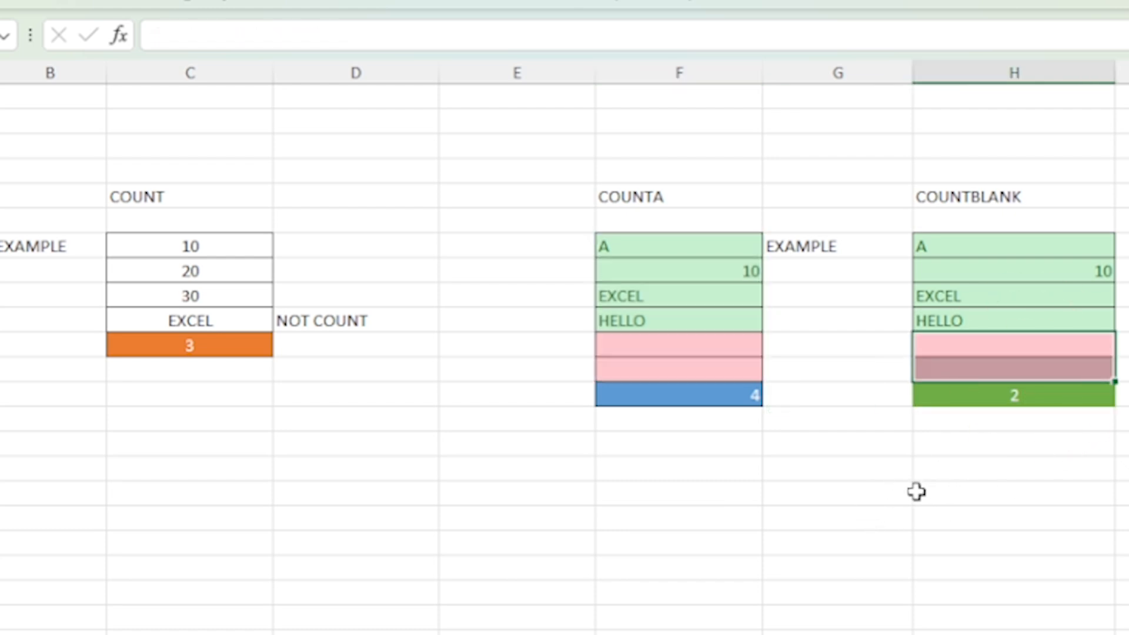
{"action": "left_click", "coordinate": [944, 467]}
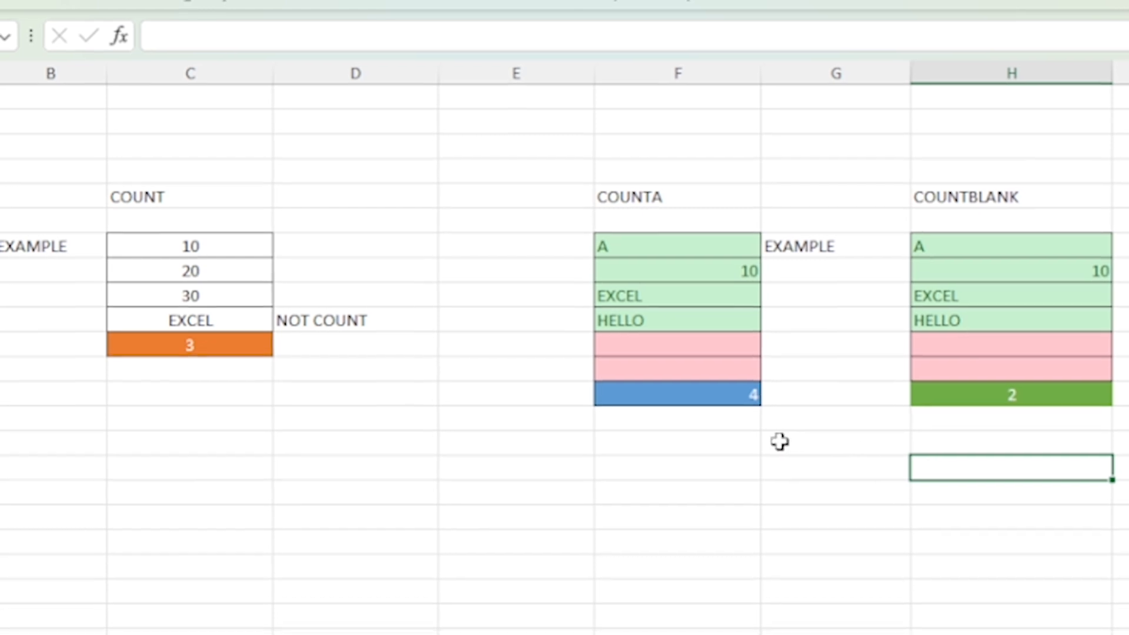
Step: Review the COUNT, COUNTA and COUNTBLANK headings in C35, F35 and H35 together with their example blocks
{"action": "left_click", "coordinate": [158, 193]}
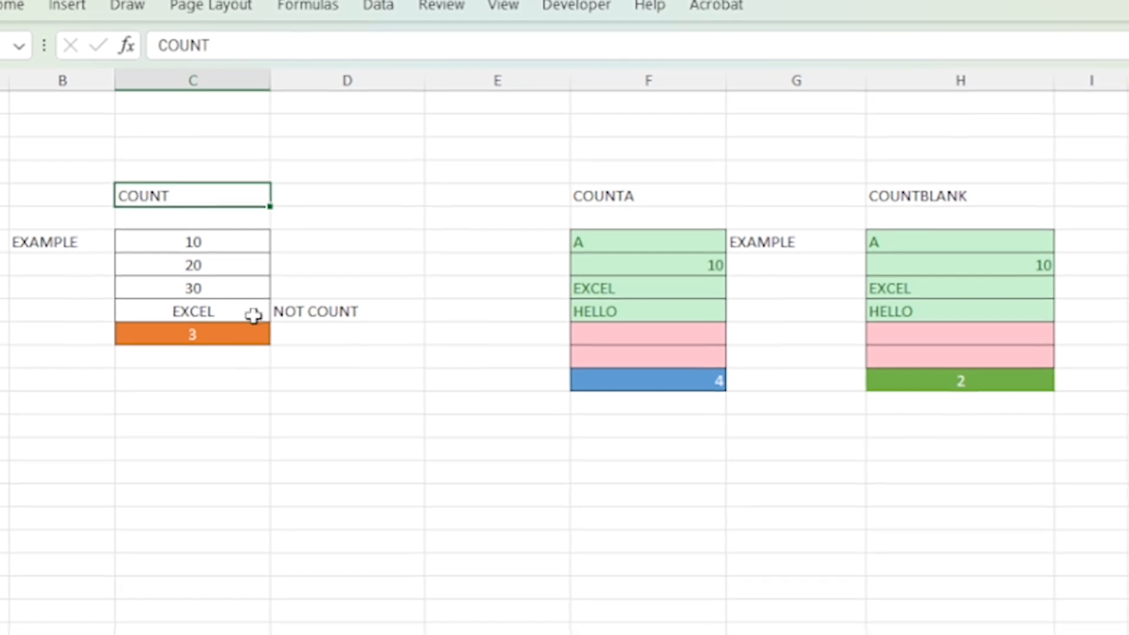
{"action": "left_click", "coordinate": [206, 480]}
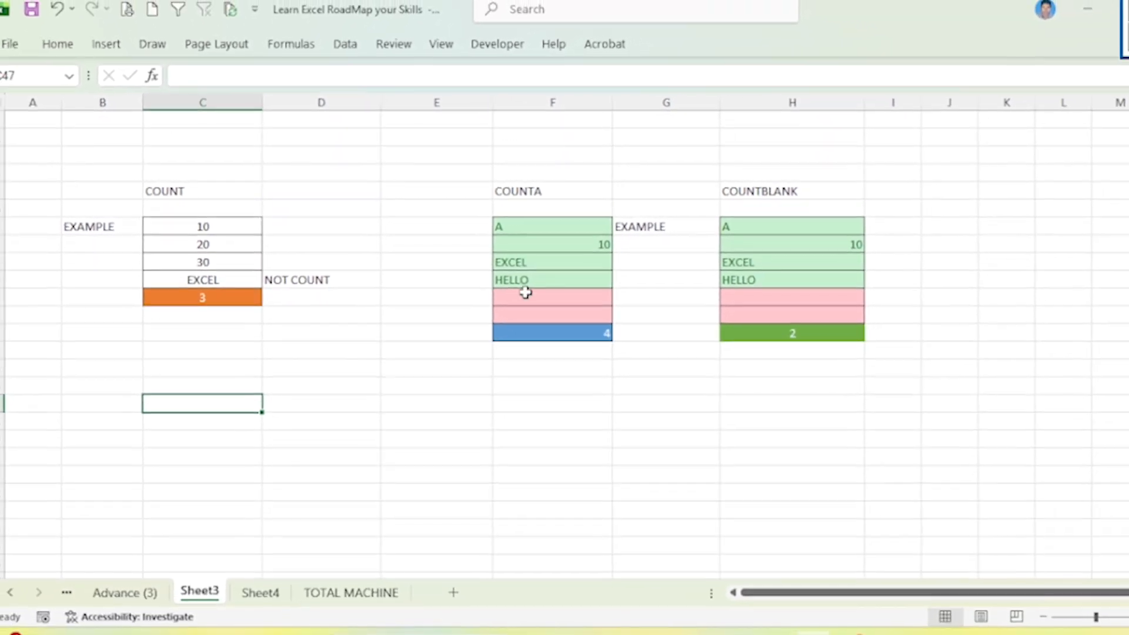
{"action": "left_click", "coordinate": [550, 191]}
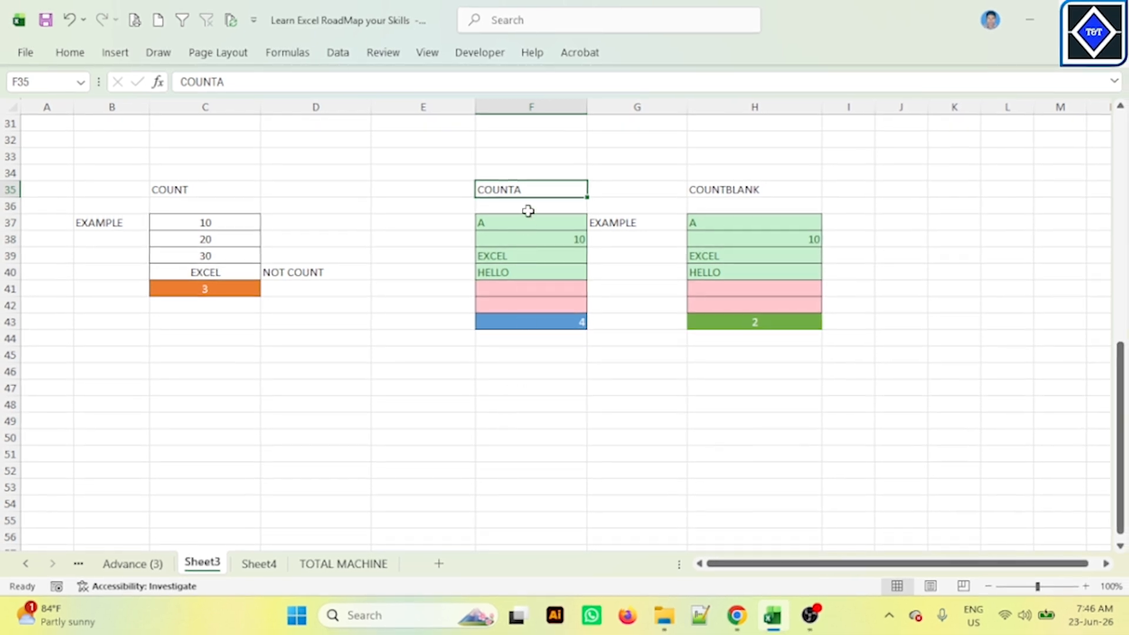
{"action": "left_click", "coordinate": [522, 393]}
{"action": "left_click", "coordinate": [535, 288]}
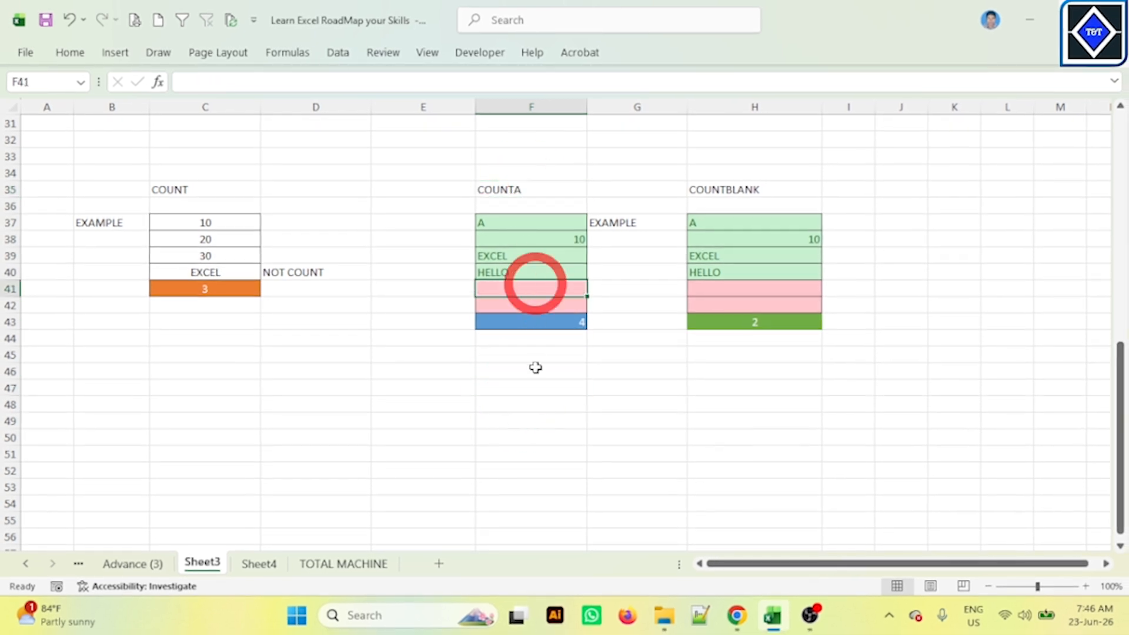
{"action": "left_click", "coordinate": [527, 390]}
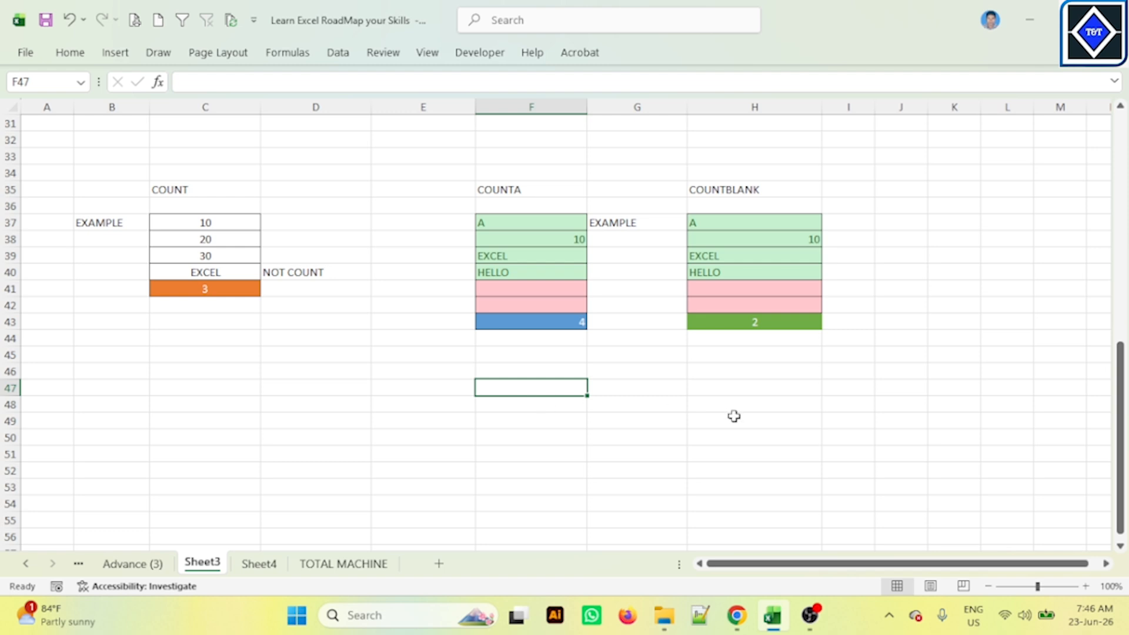
{"action": "left_click", "coordinate": [779, 423]}
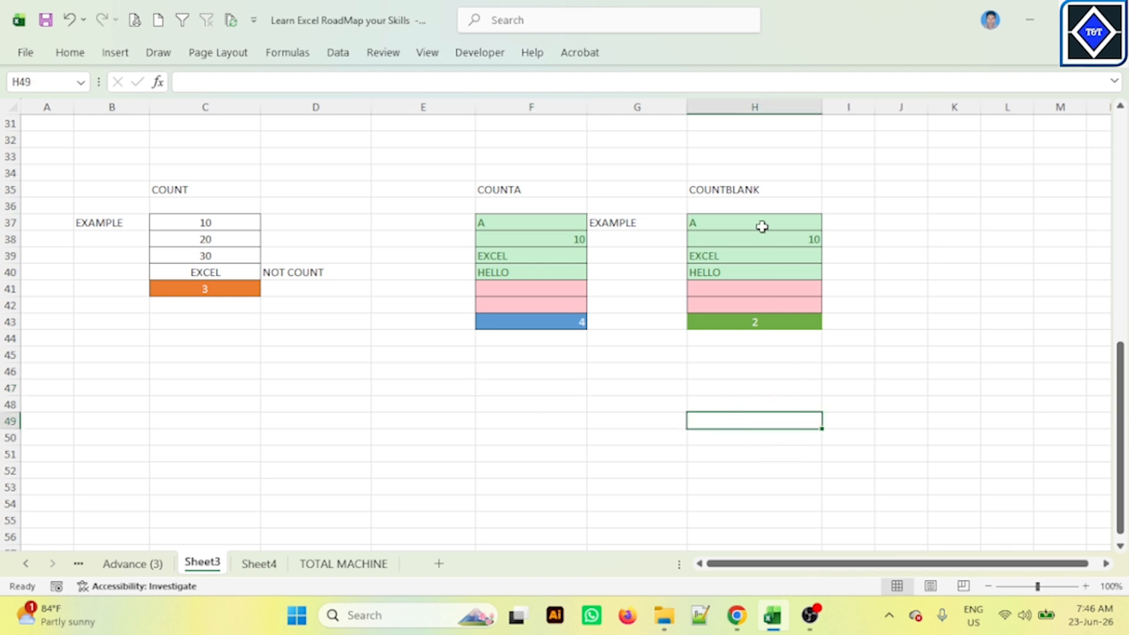
{"action": "left_click", "coordinate": [746, 189]}
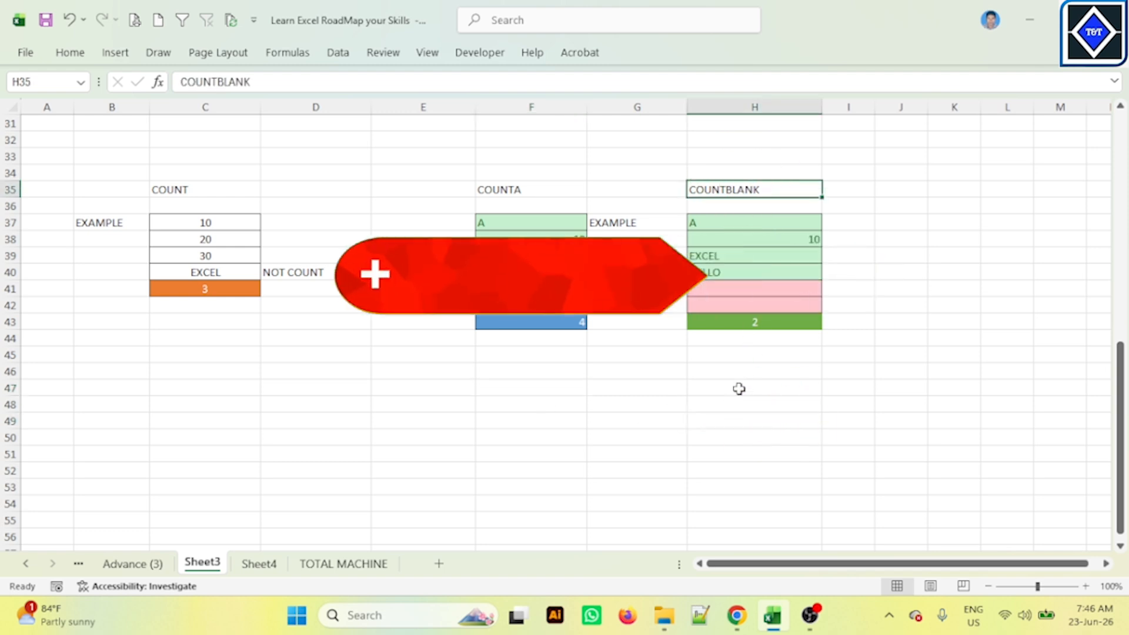